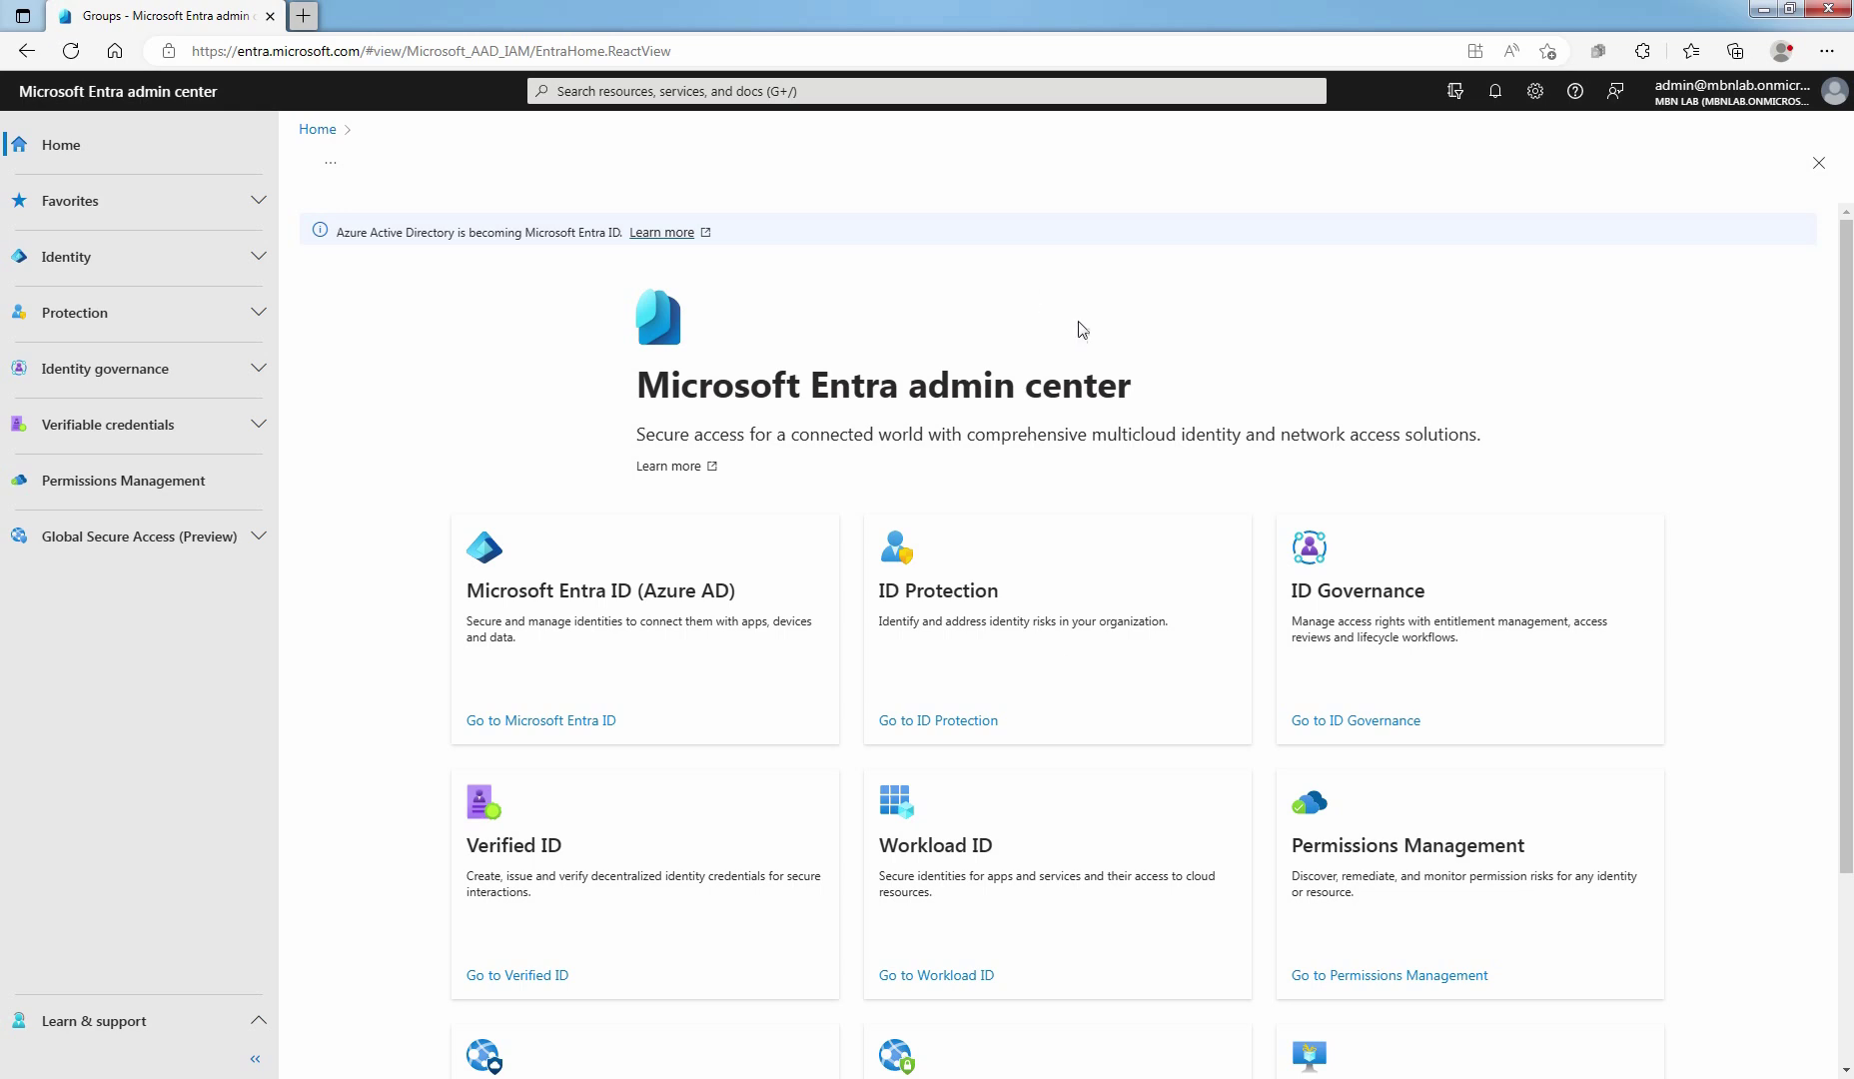
# - Open SSPR-PILOT-GRP1 from All groups in Microsoft Entra ID and view its Members list
pyautogui.click(558, 721)
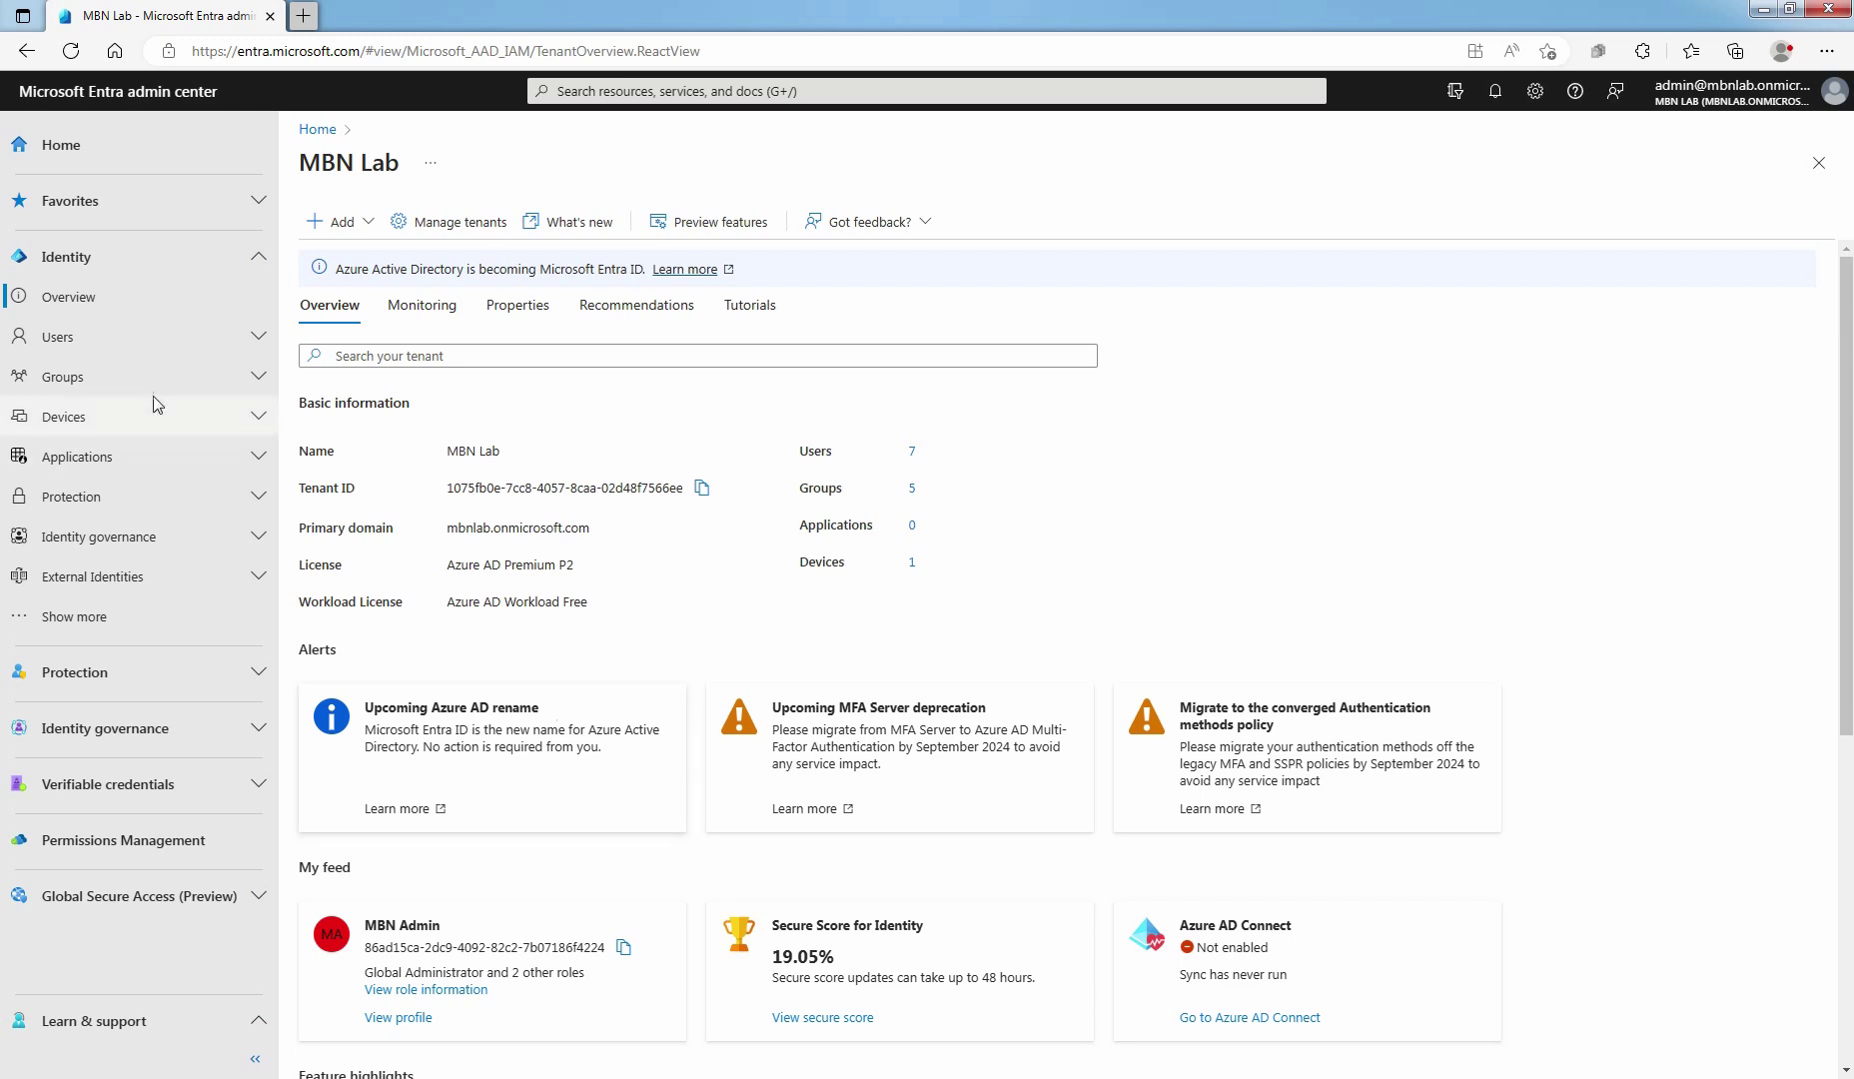
pyautogui.click(100, 377)
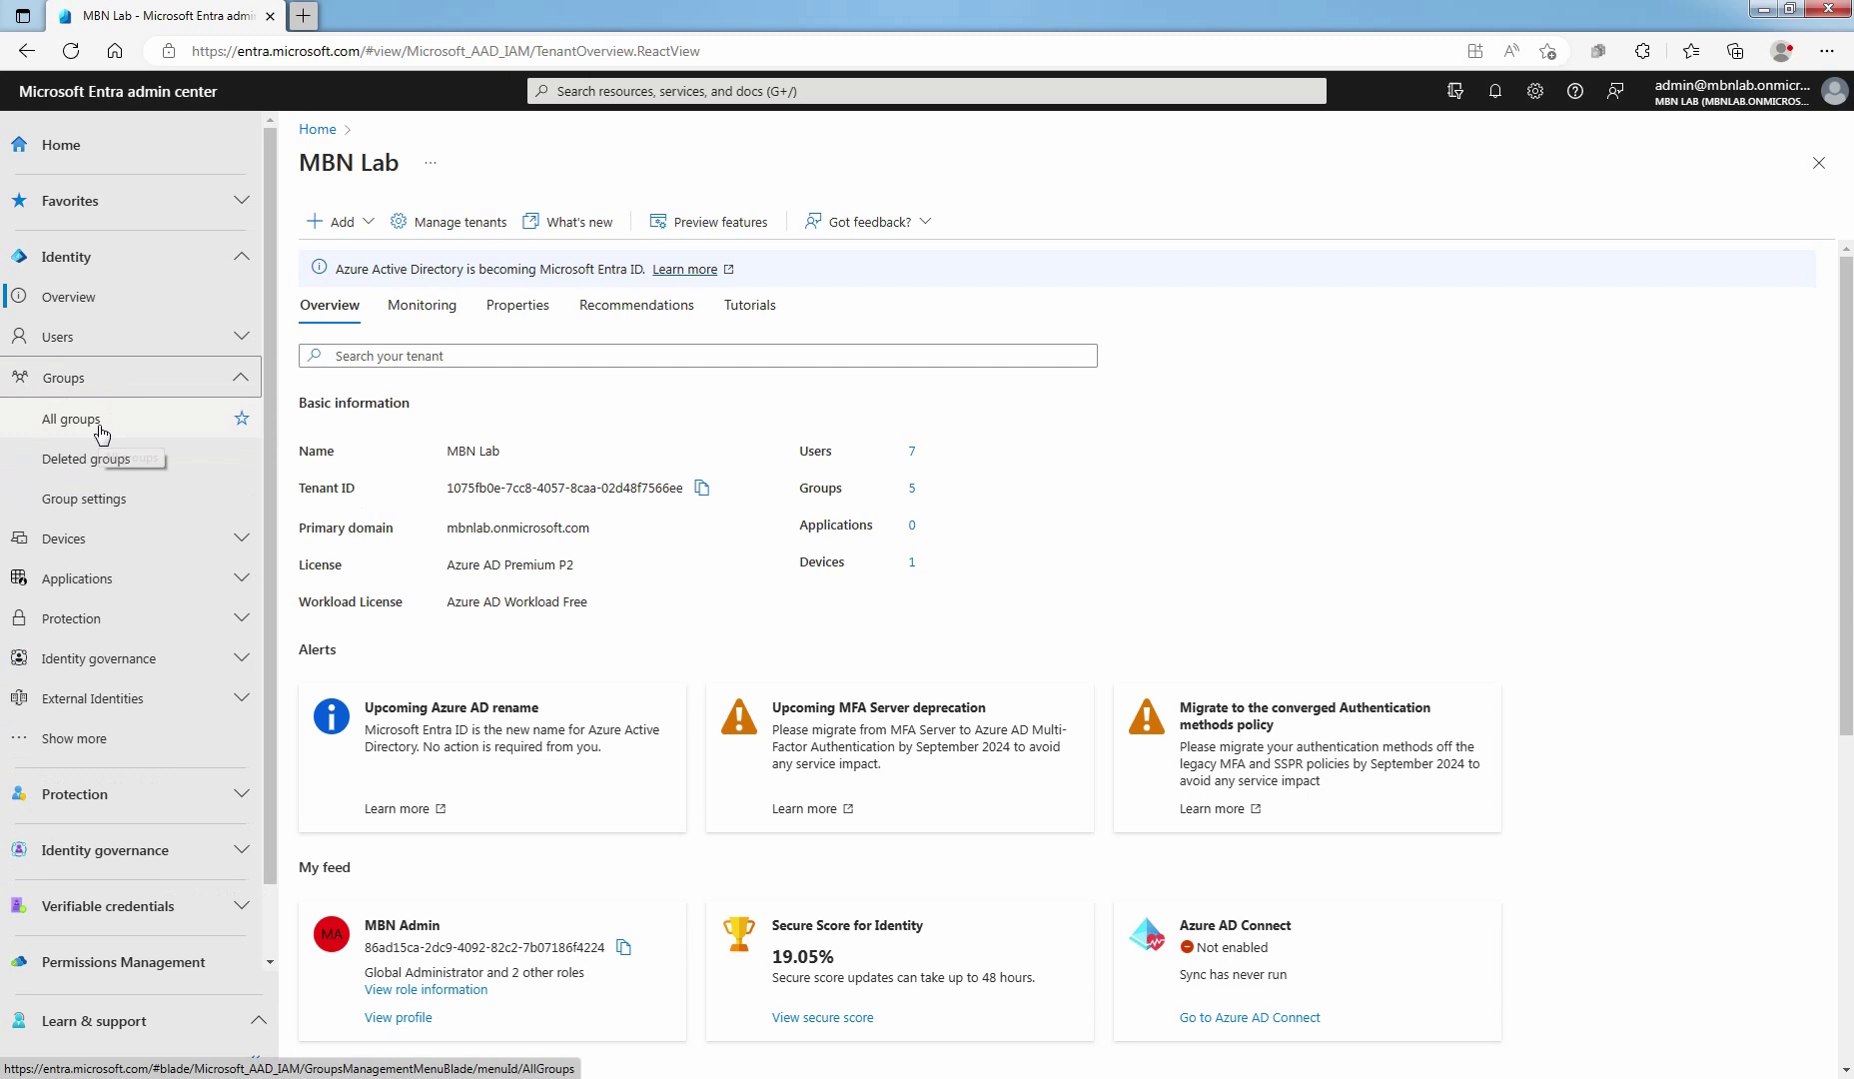
pyautogui.click(100, 421)
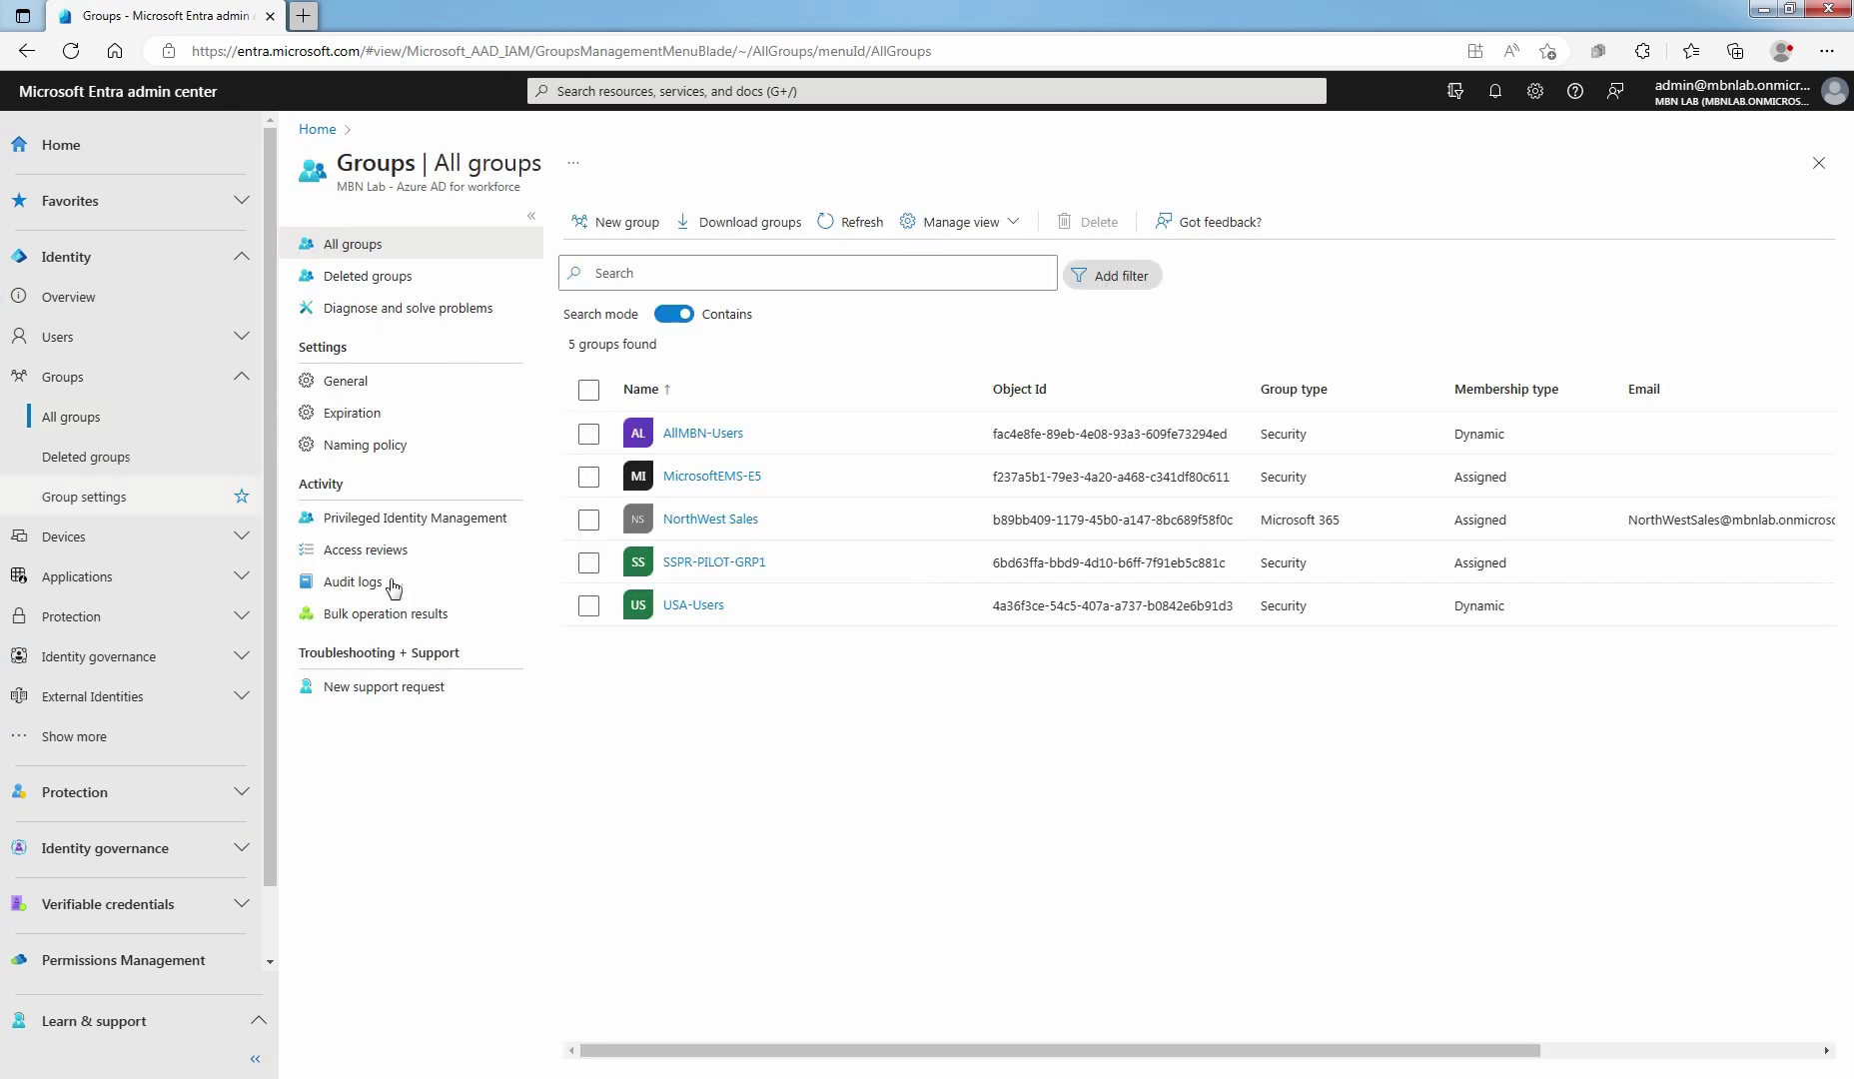
pyautogui.click(712, 563)
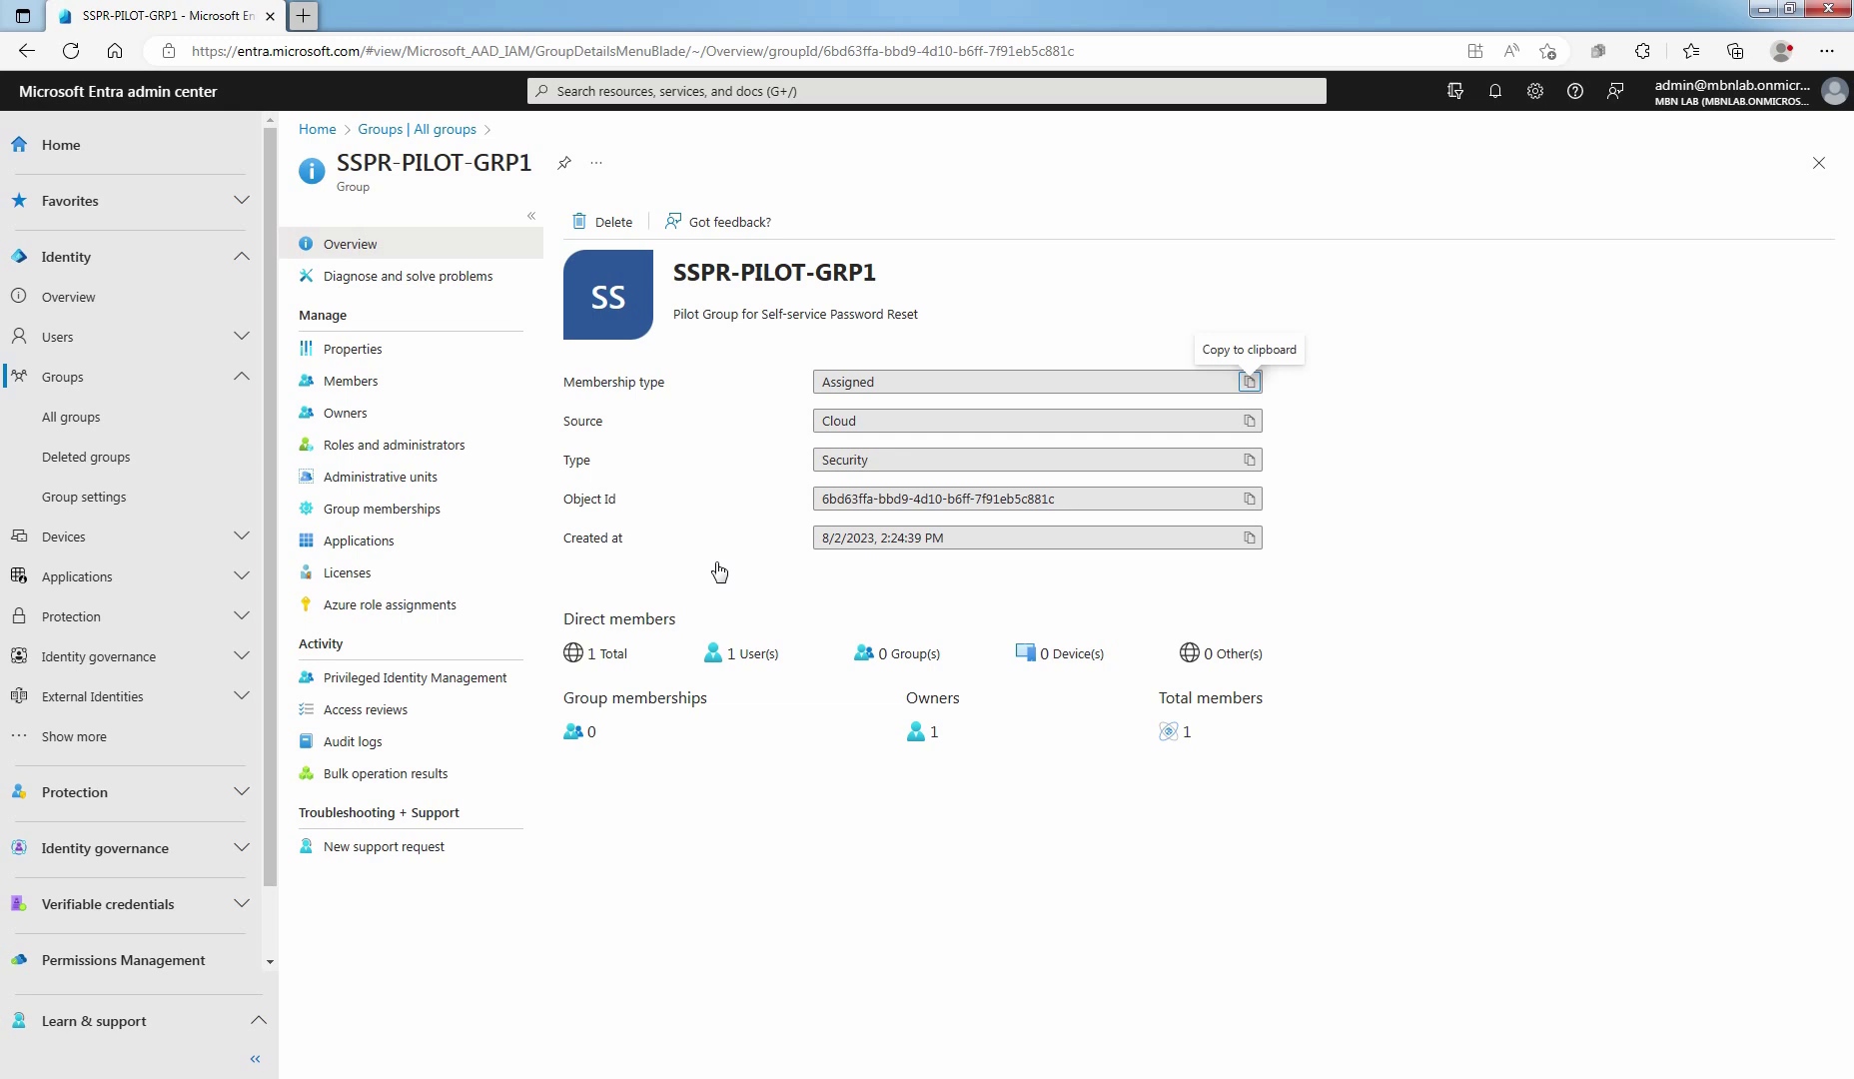
pyautogui.click(350, 381)
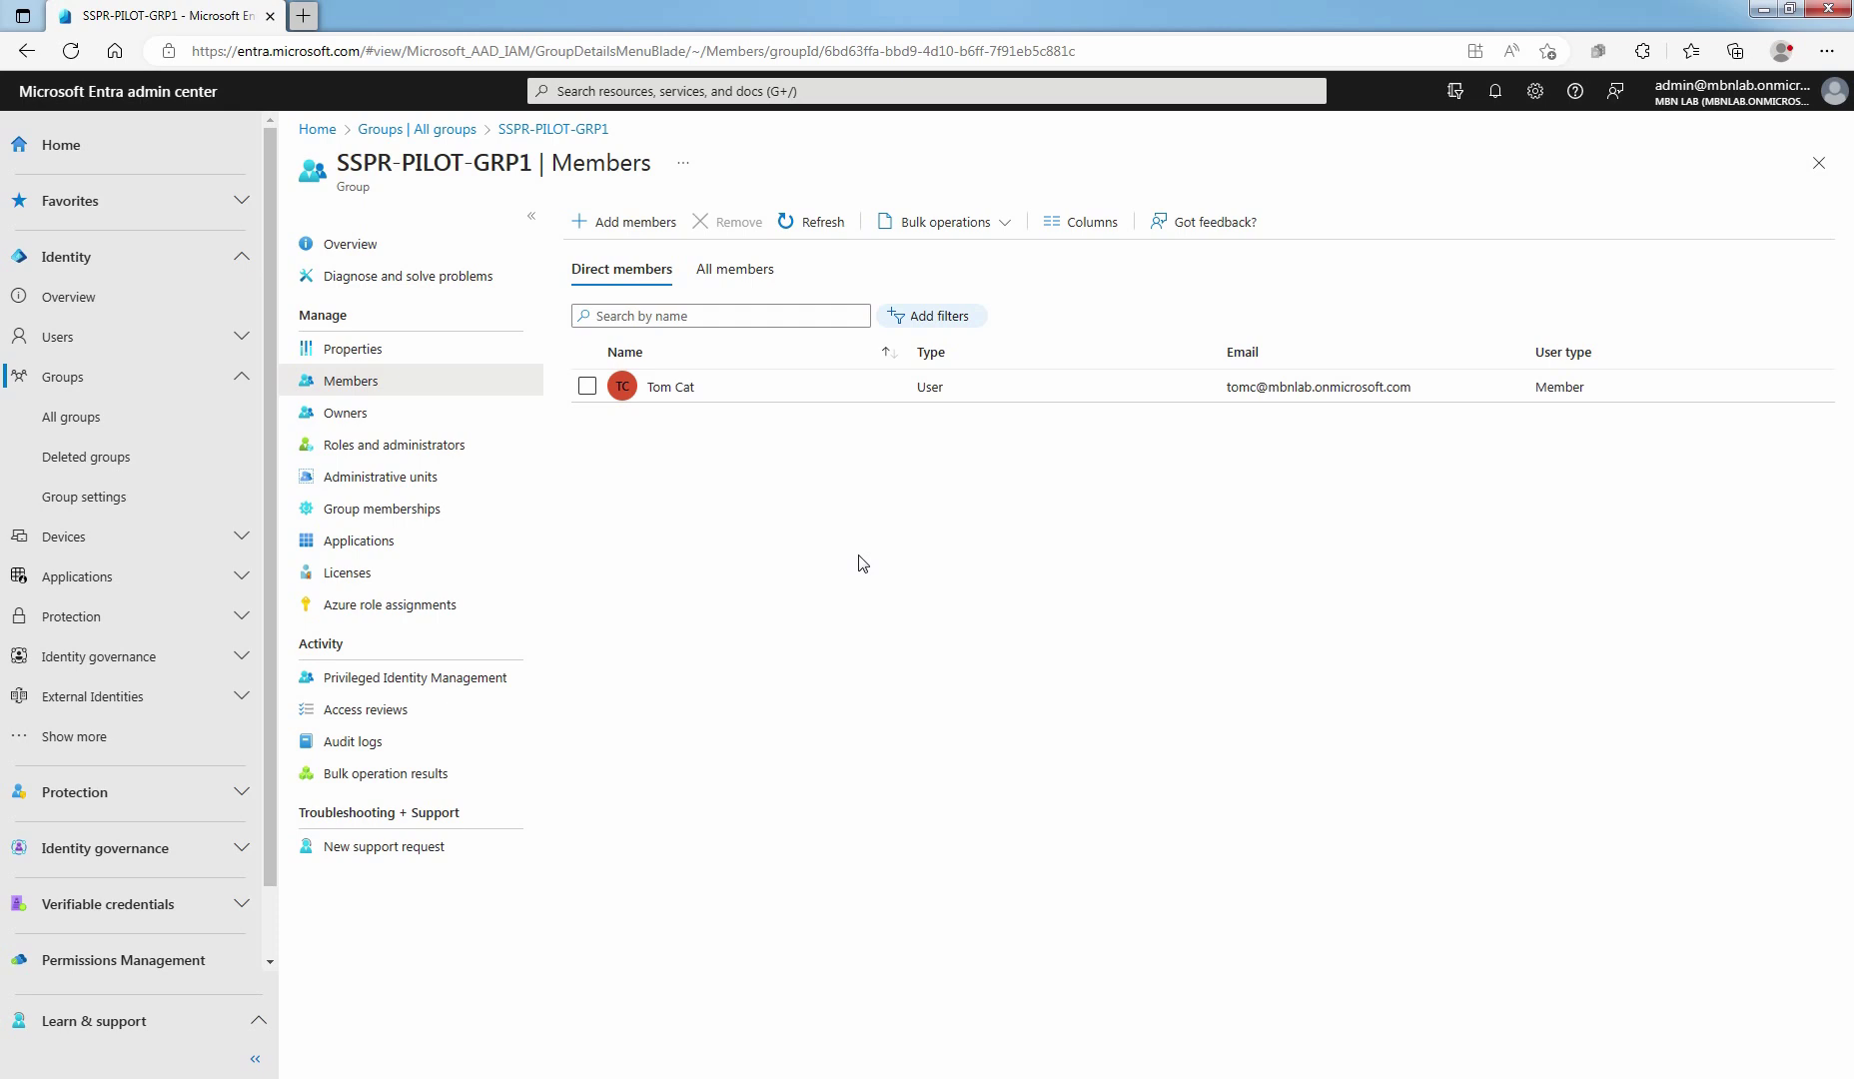
# - Set self-service password reset to Selected, scoped to the SSPR-PILOT-GRP1 group, and save the policy
pyautogui.click(104, 794)
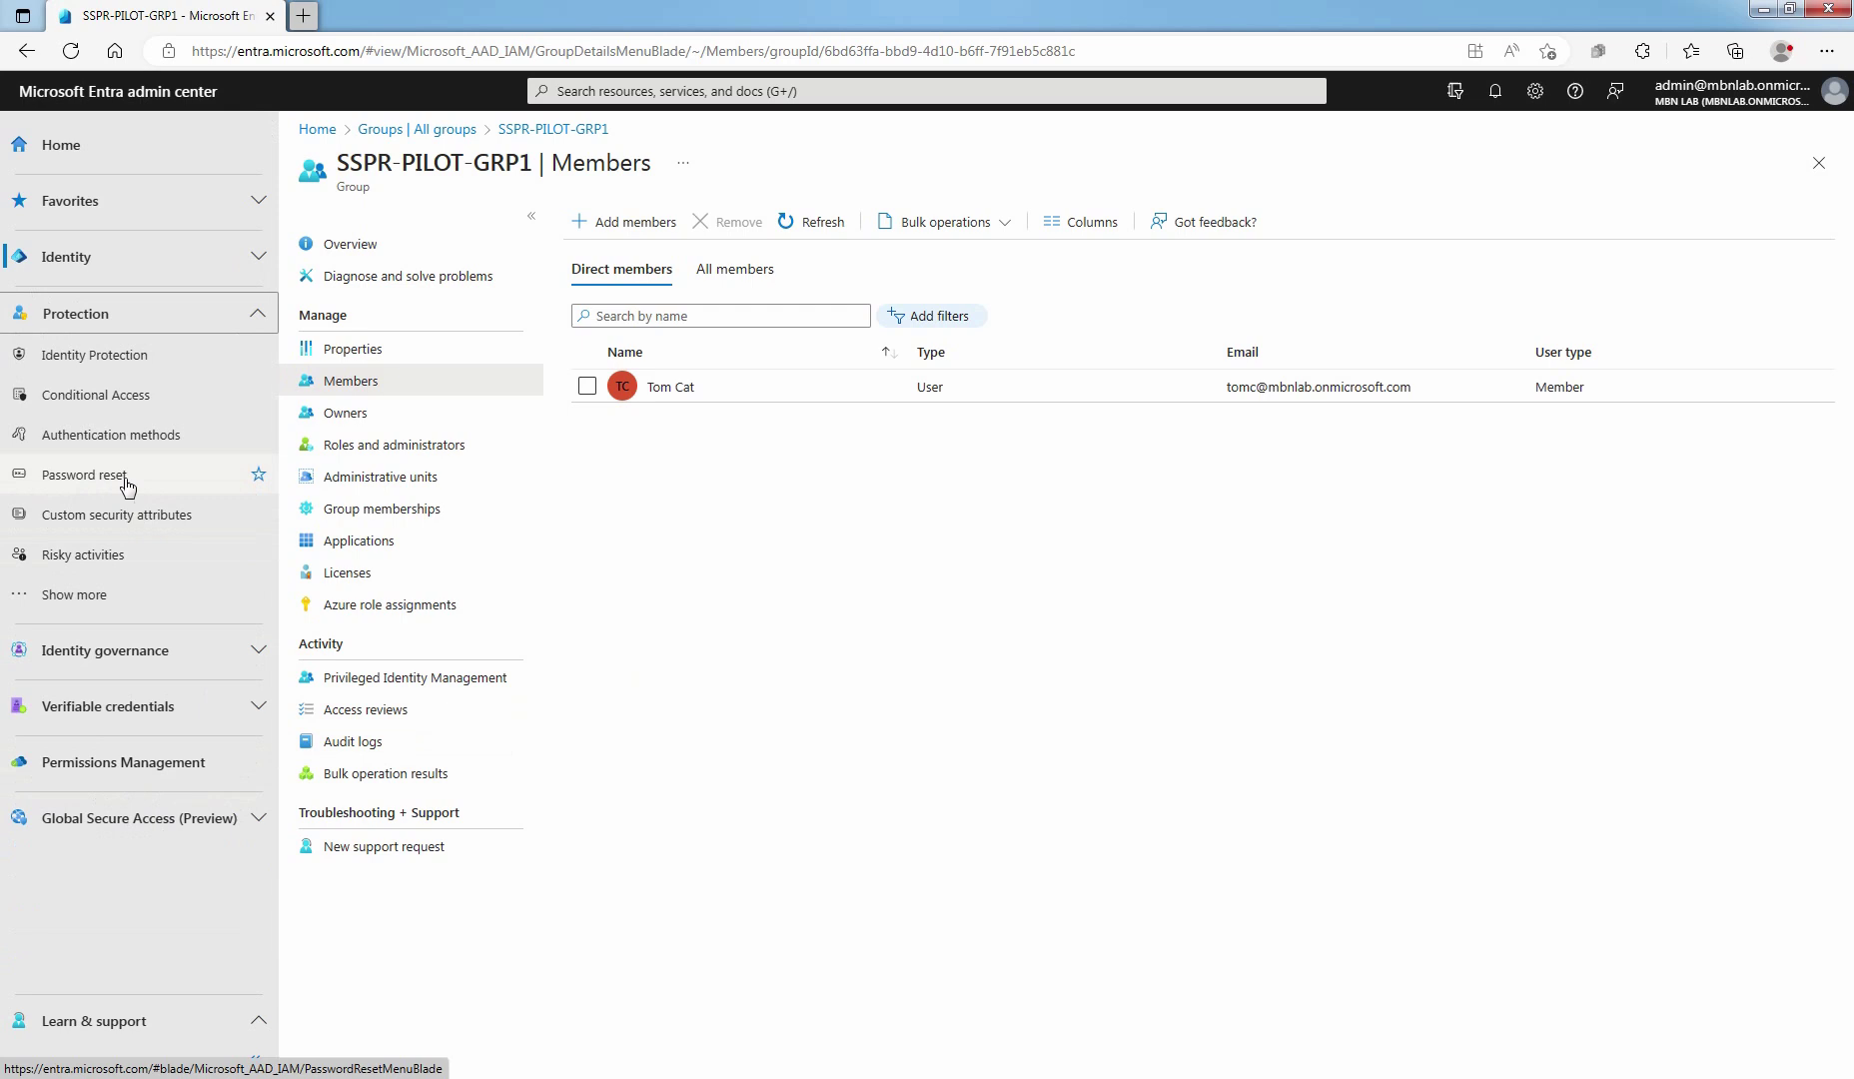
pyautogui.click(133, 487)
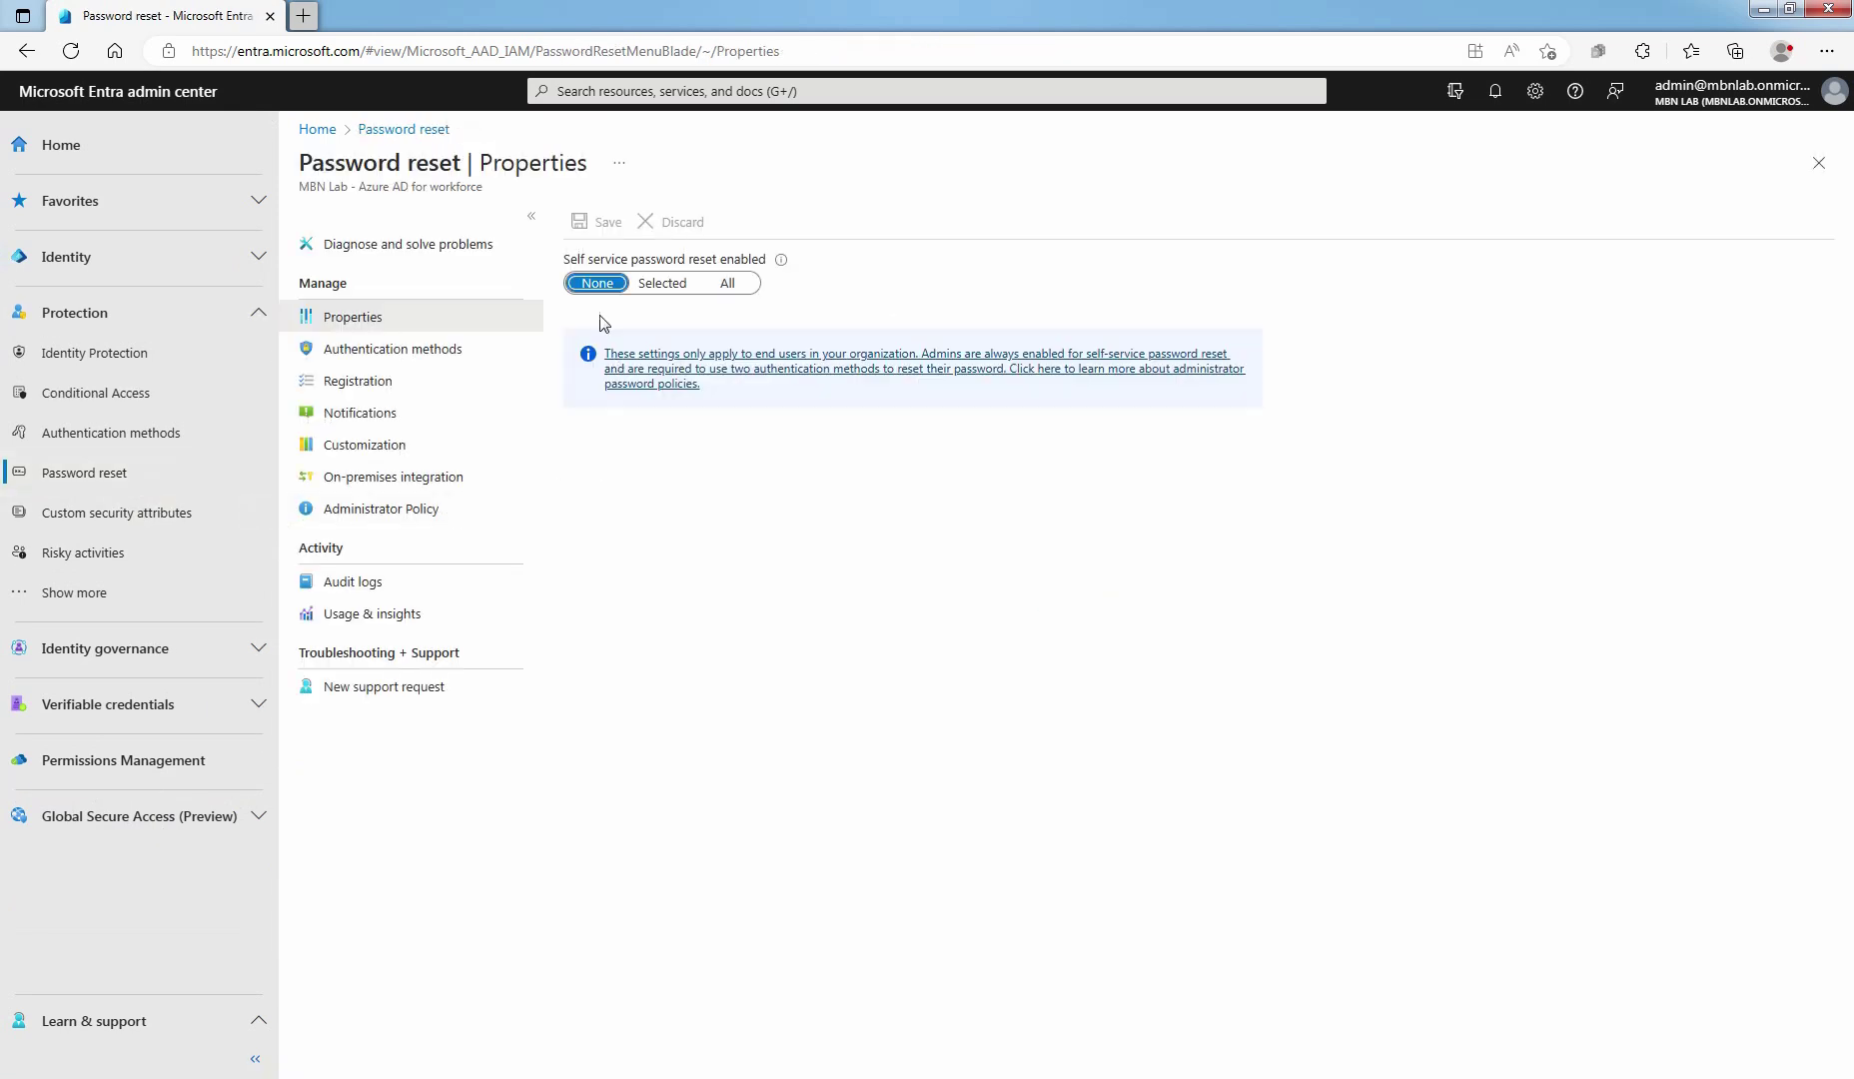
pyautogui.click(664, 285)
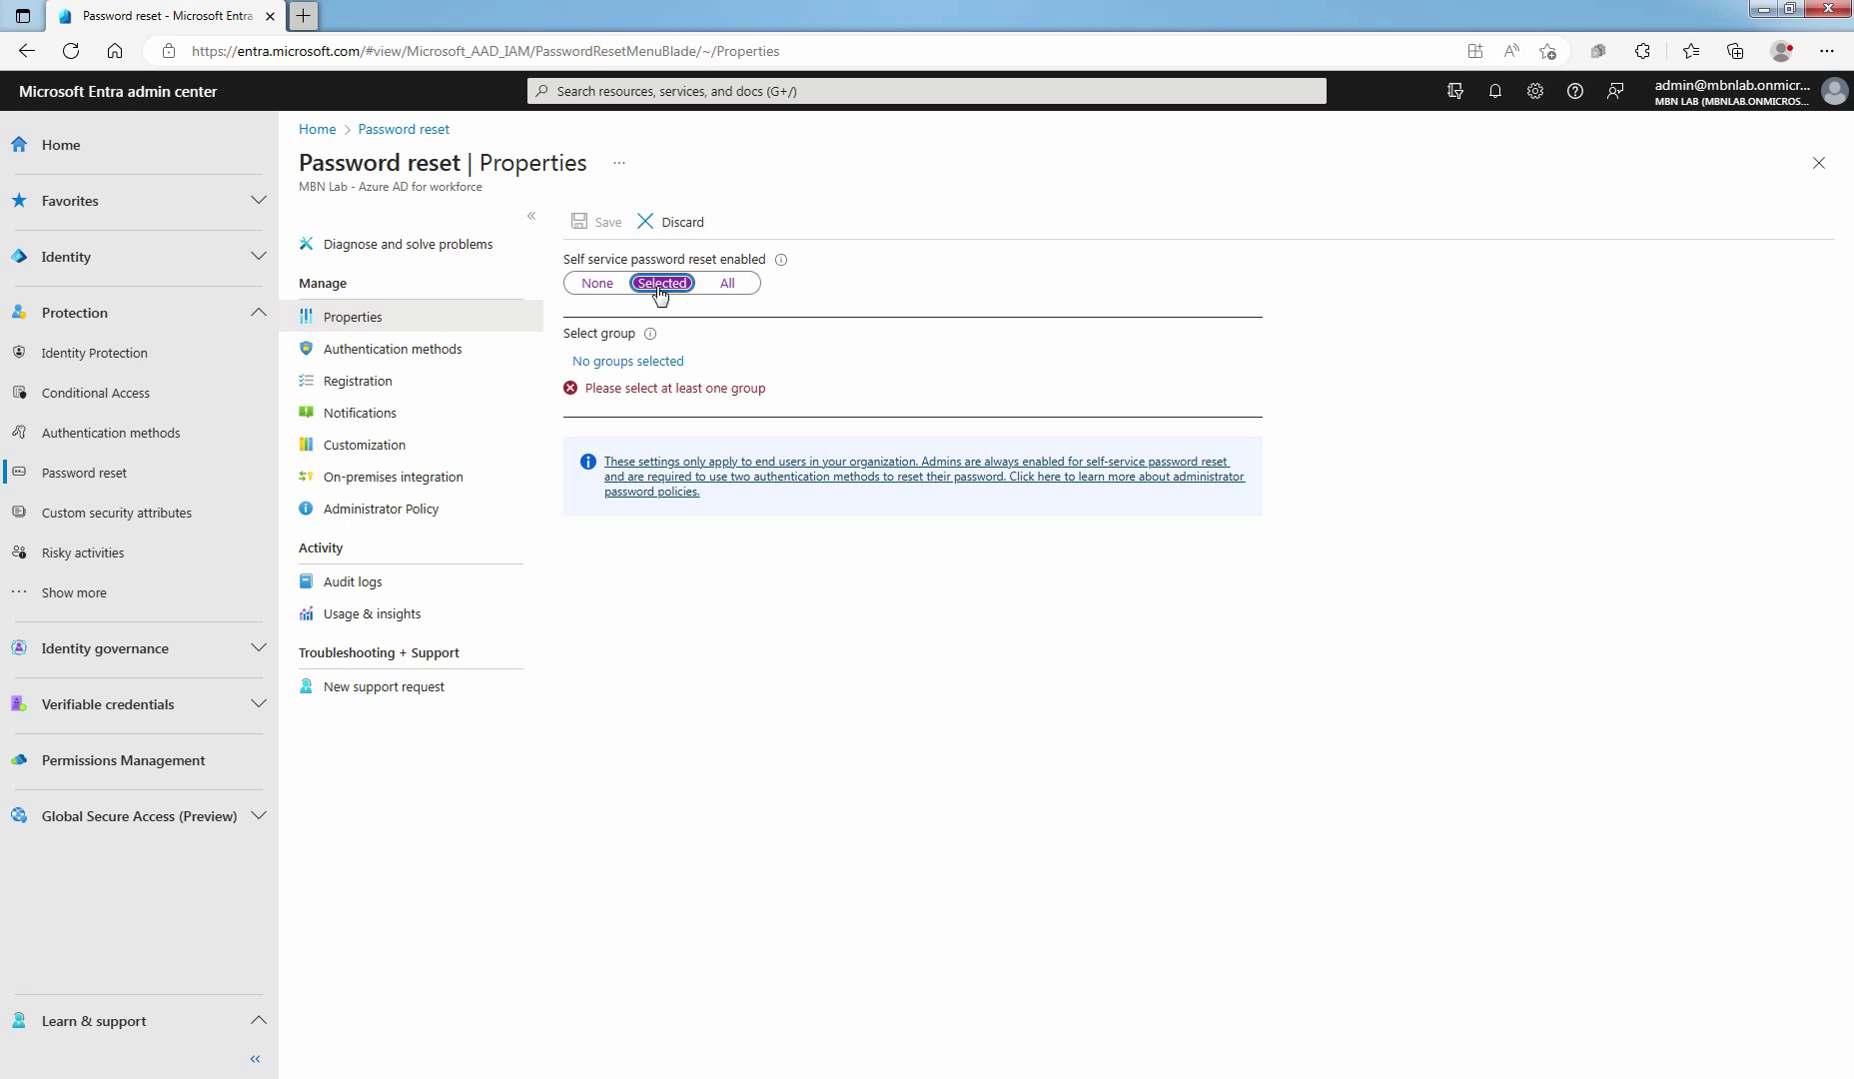
pyautogui.click(648, 362)
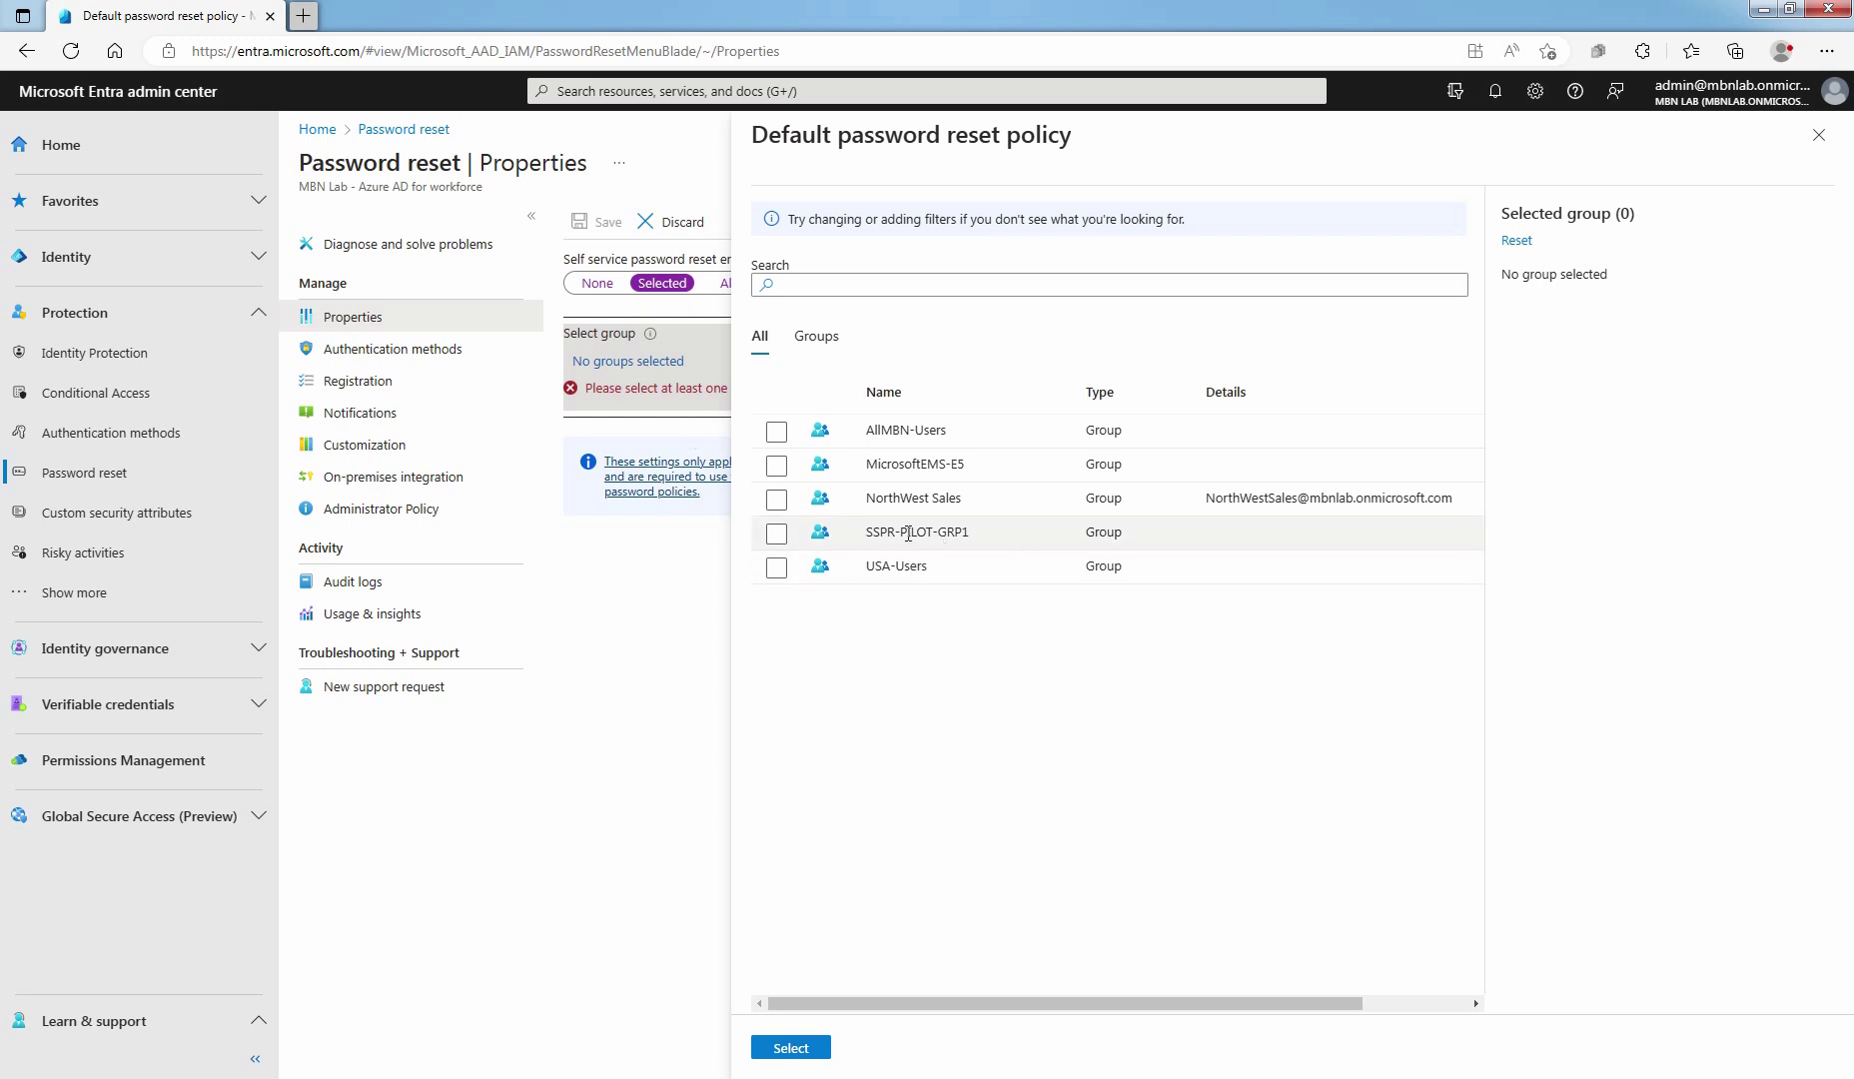
pyautogui.click(776, 533)
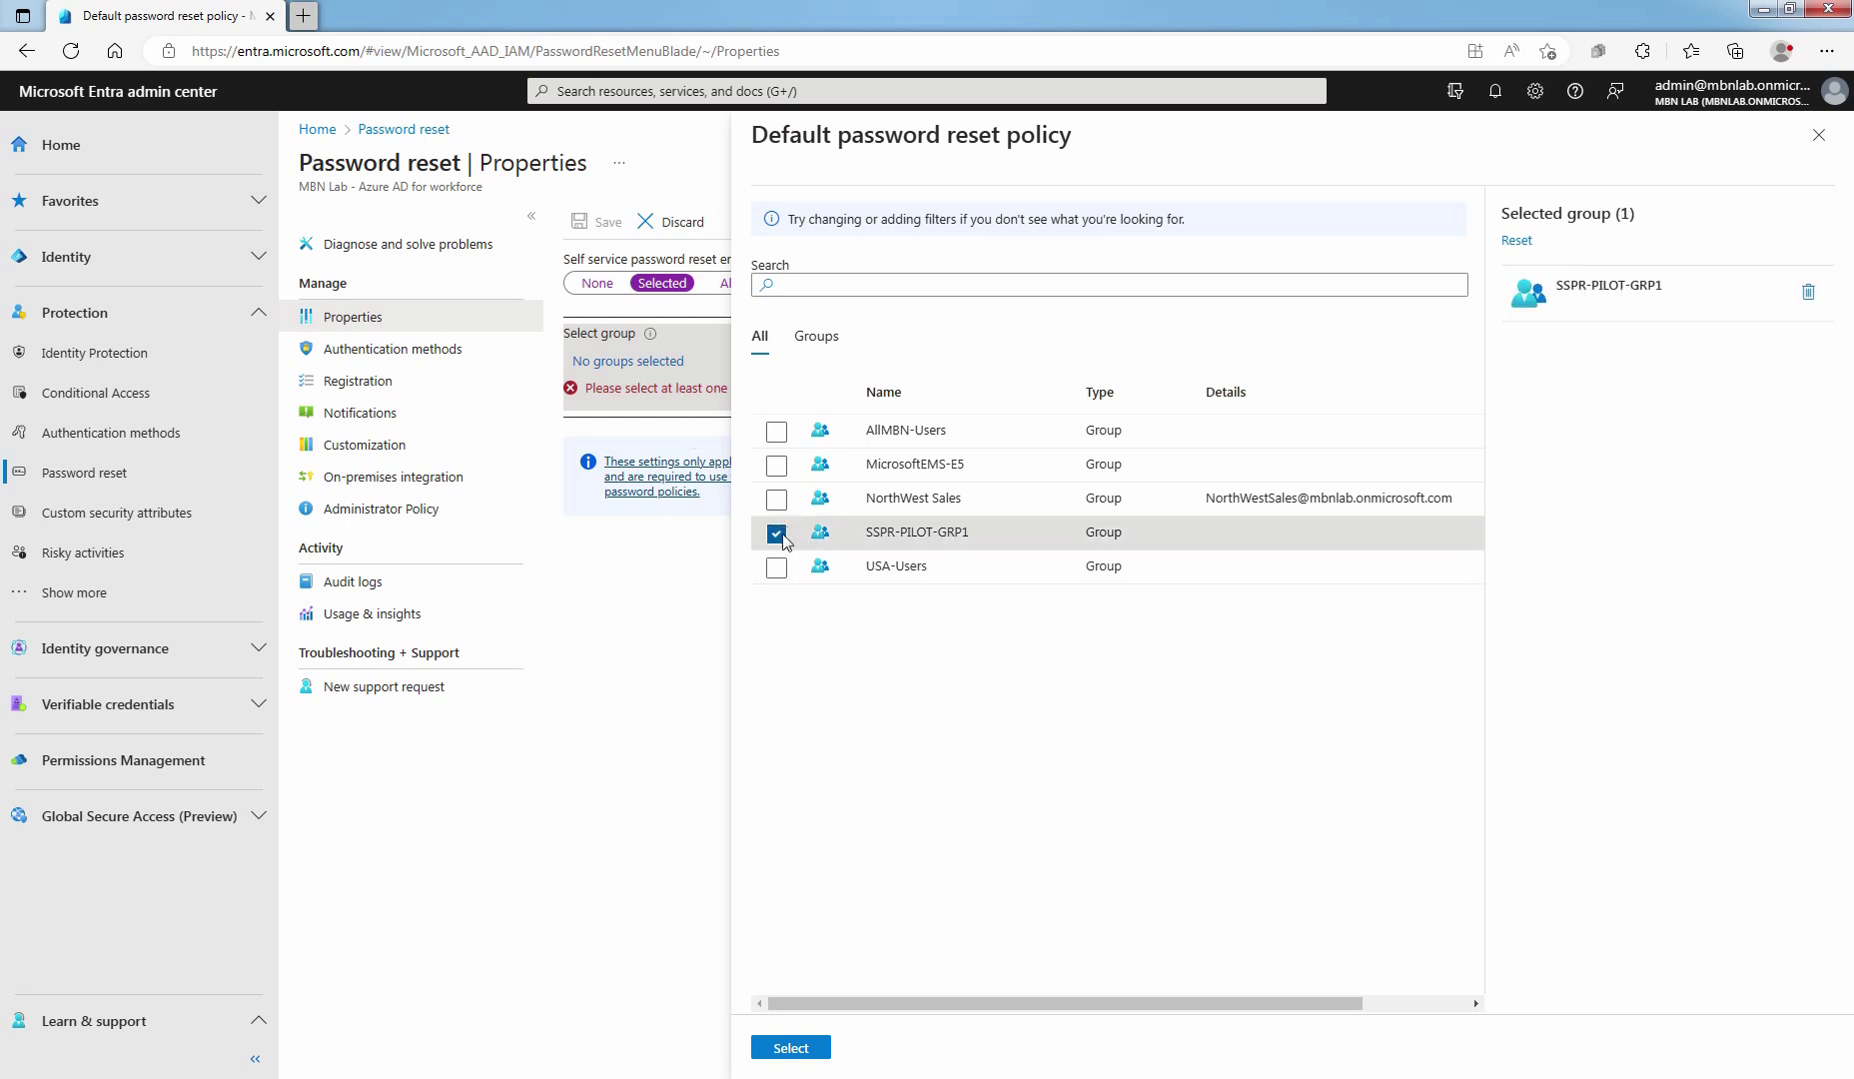
pyautogui.click(798, 1047)
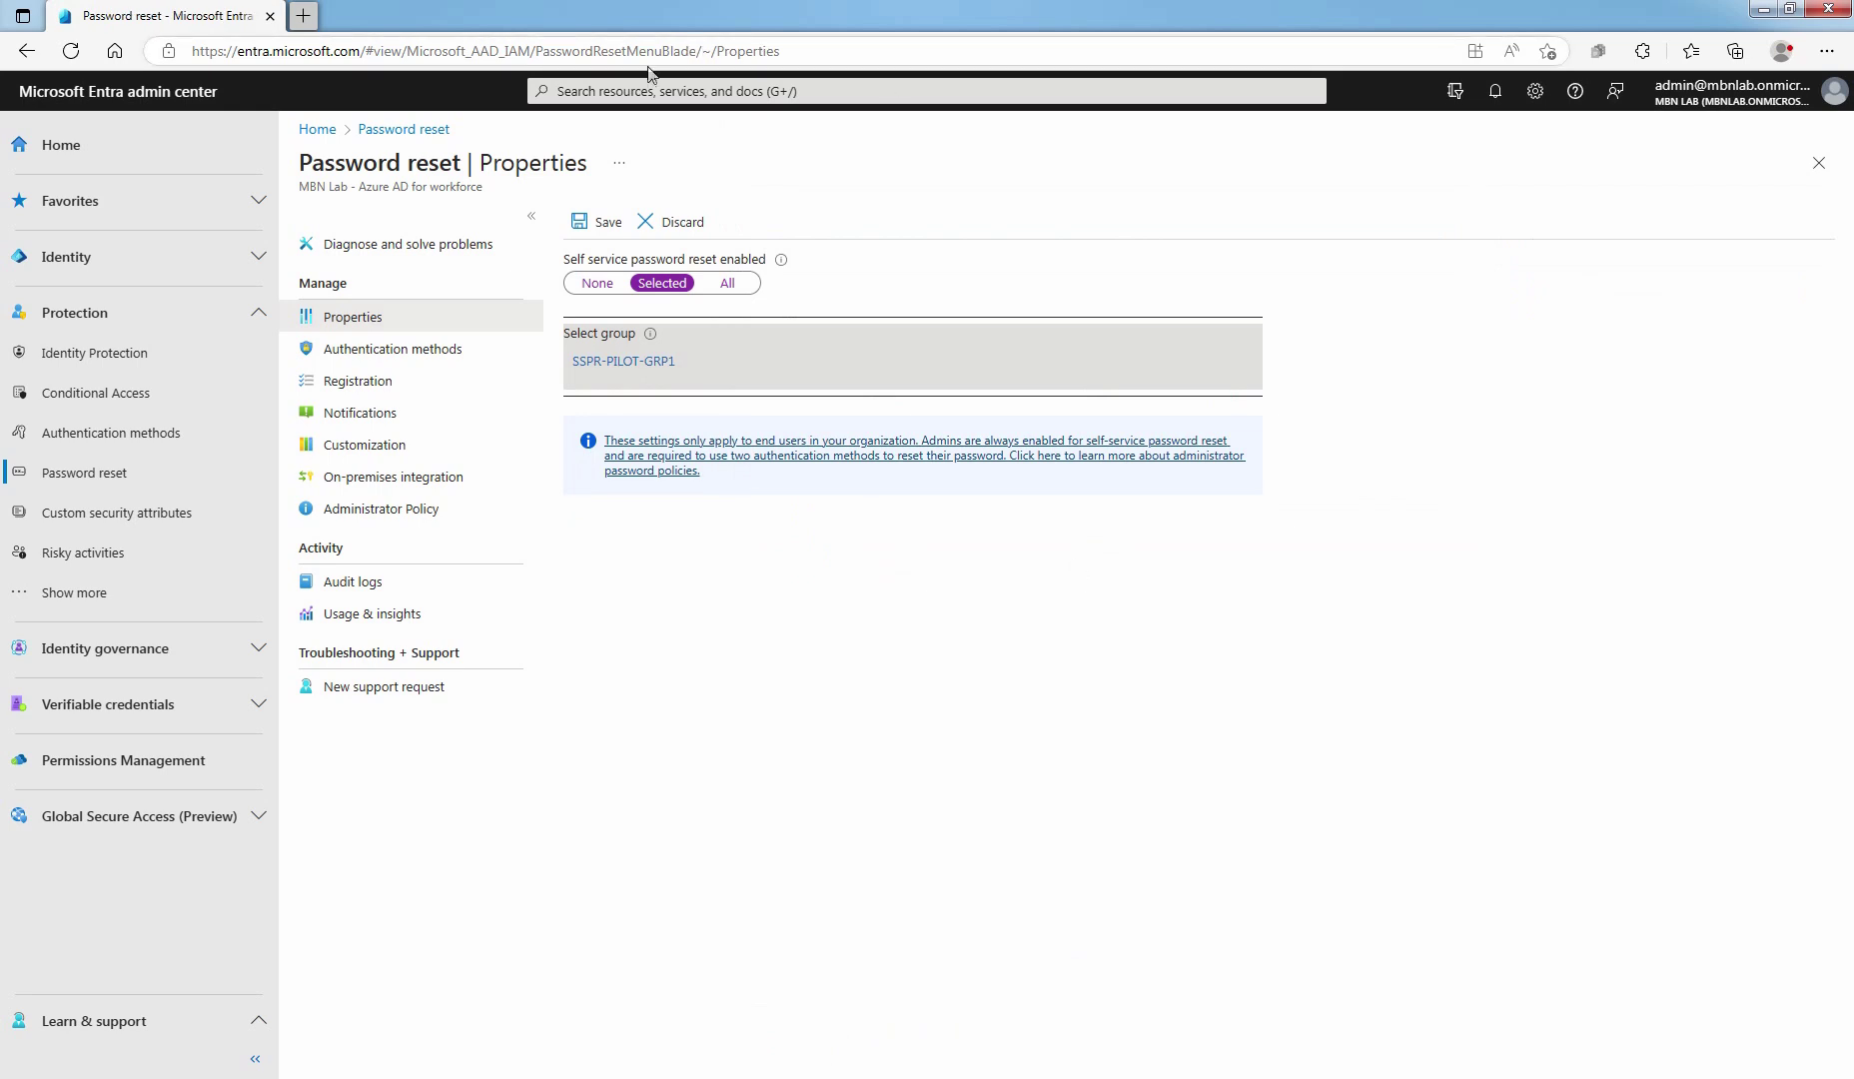
pyautogui.click(594, 222)
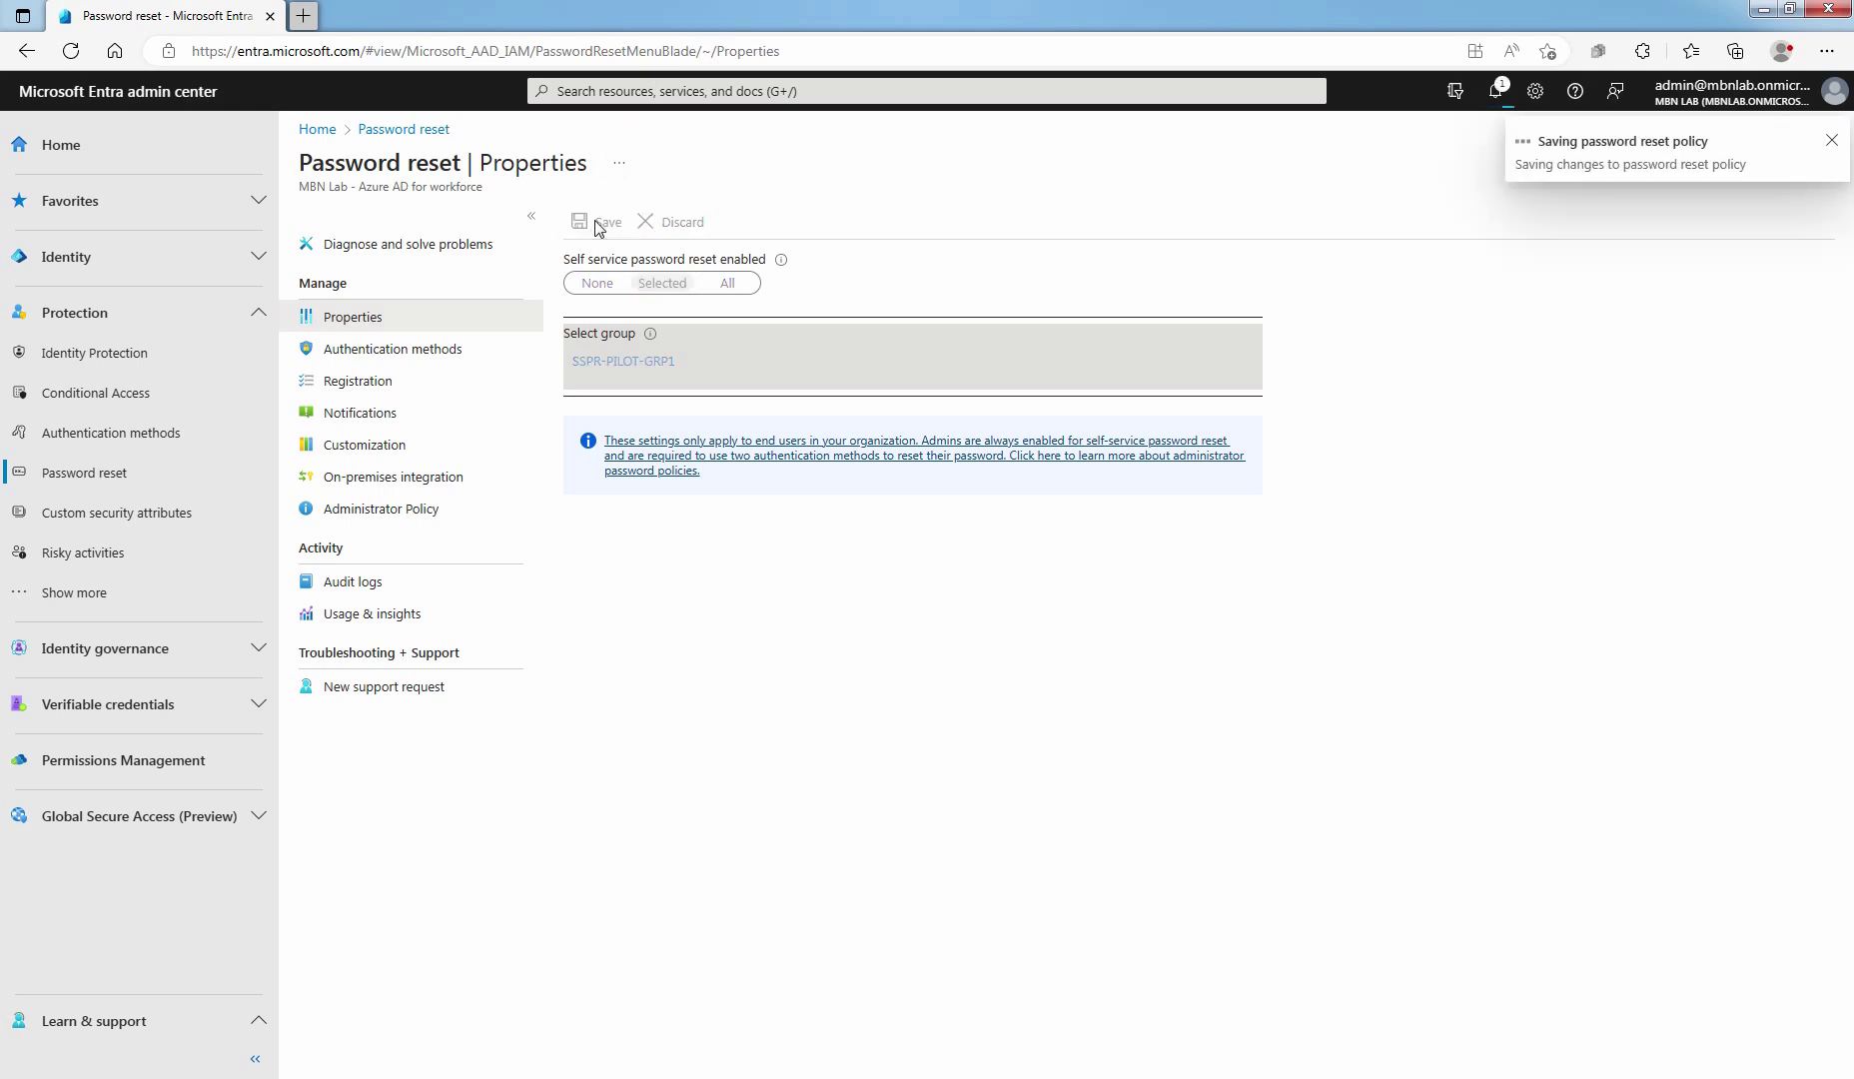
# - Require 2 reset methods and add Mobile app notification and Mobile app code, then save
pyautogui.click(390, 360)
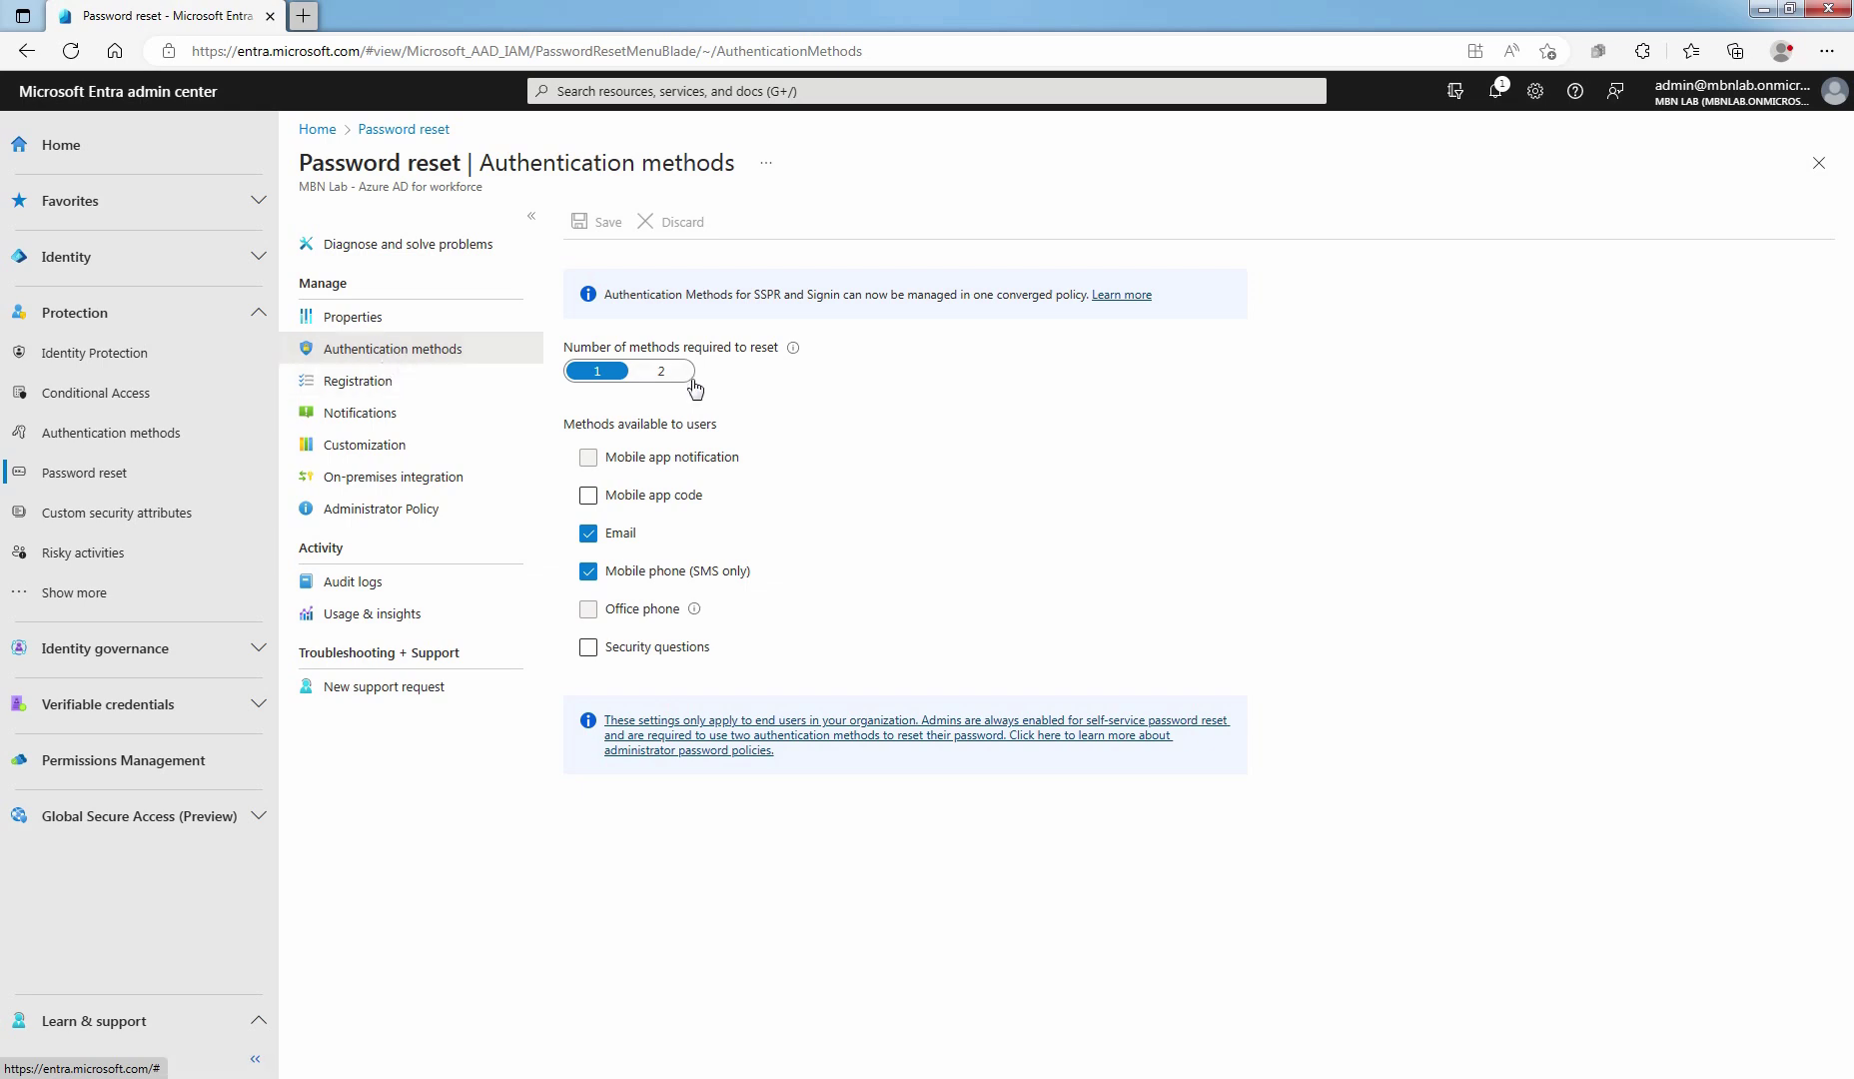
pyautogui.click(661, 371)
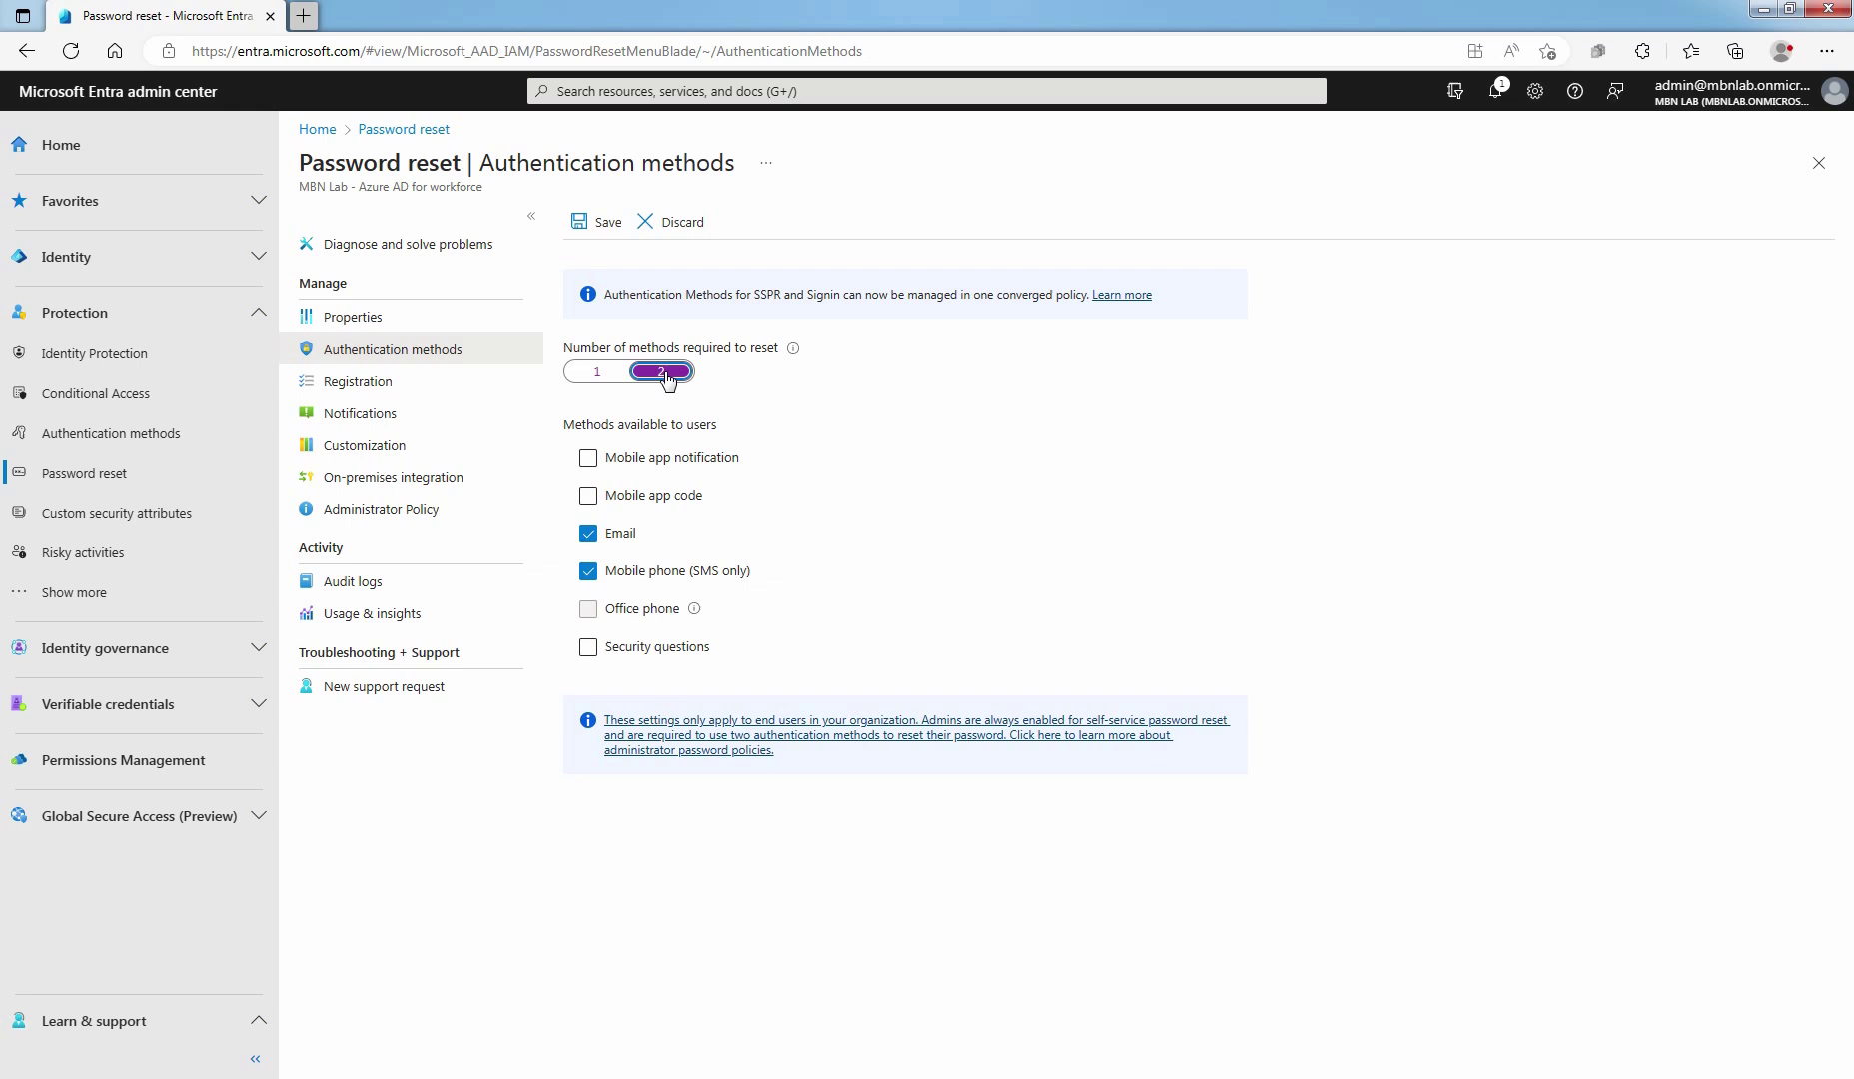
pyautogui.click(588, 461)
pyautogui.click(589, 498)
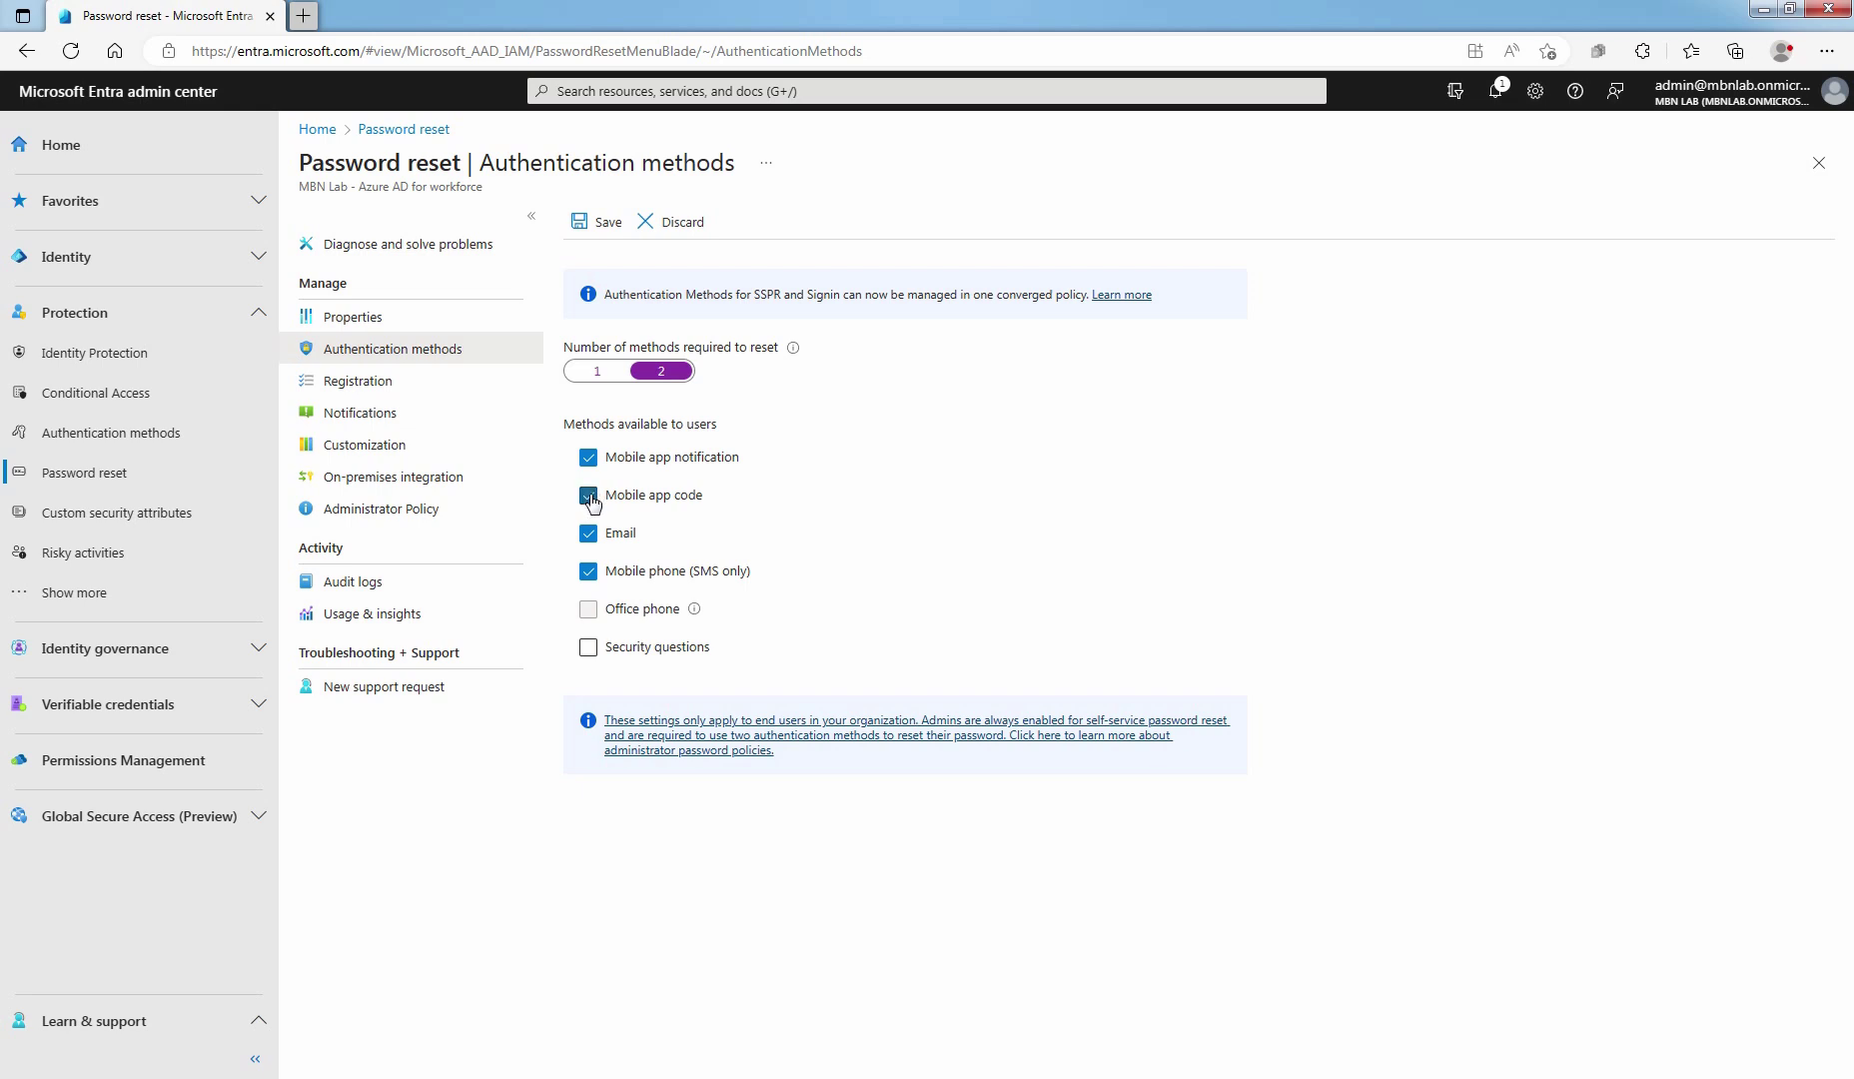
pyautogui.click(598, 221)
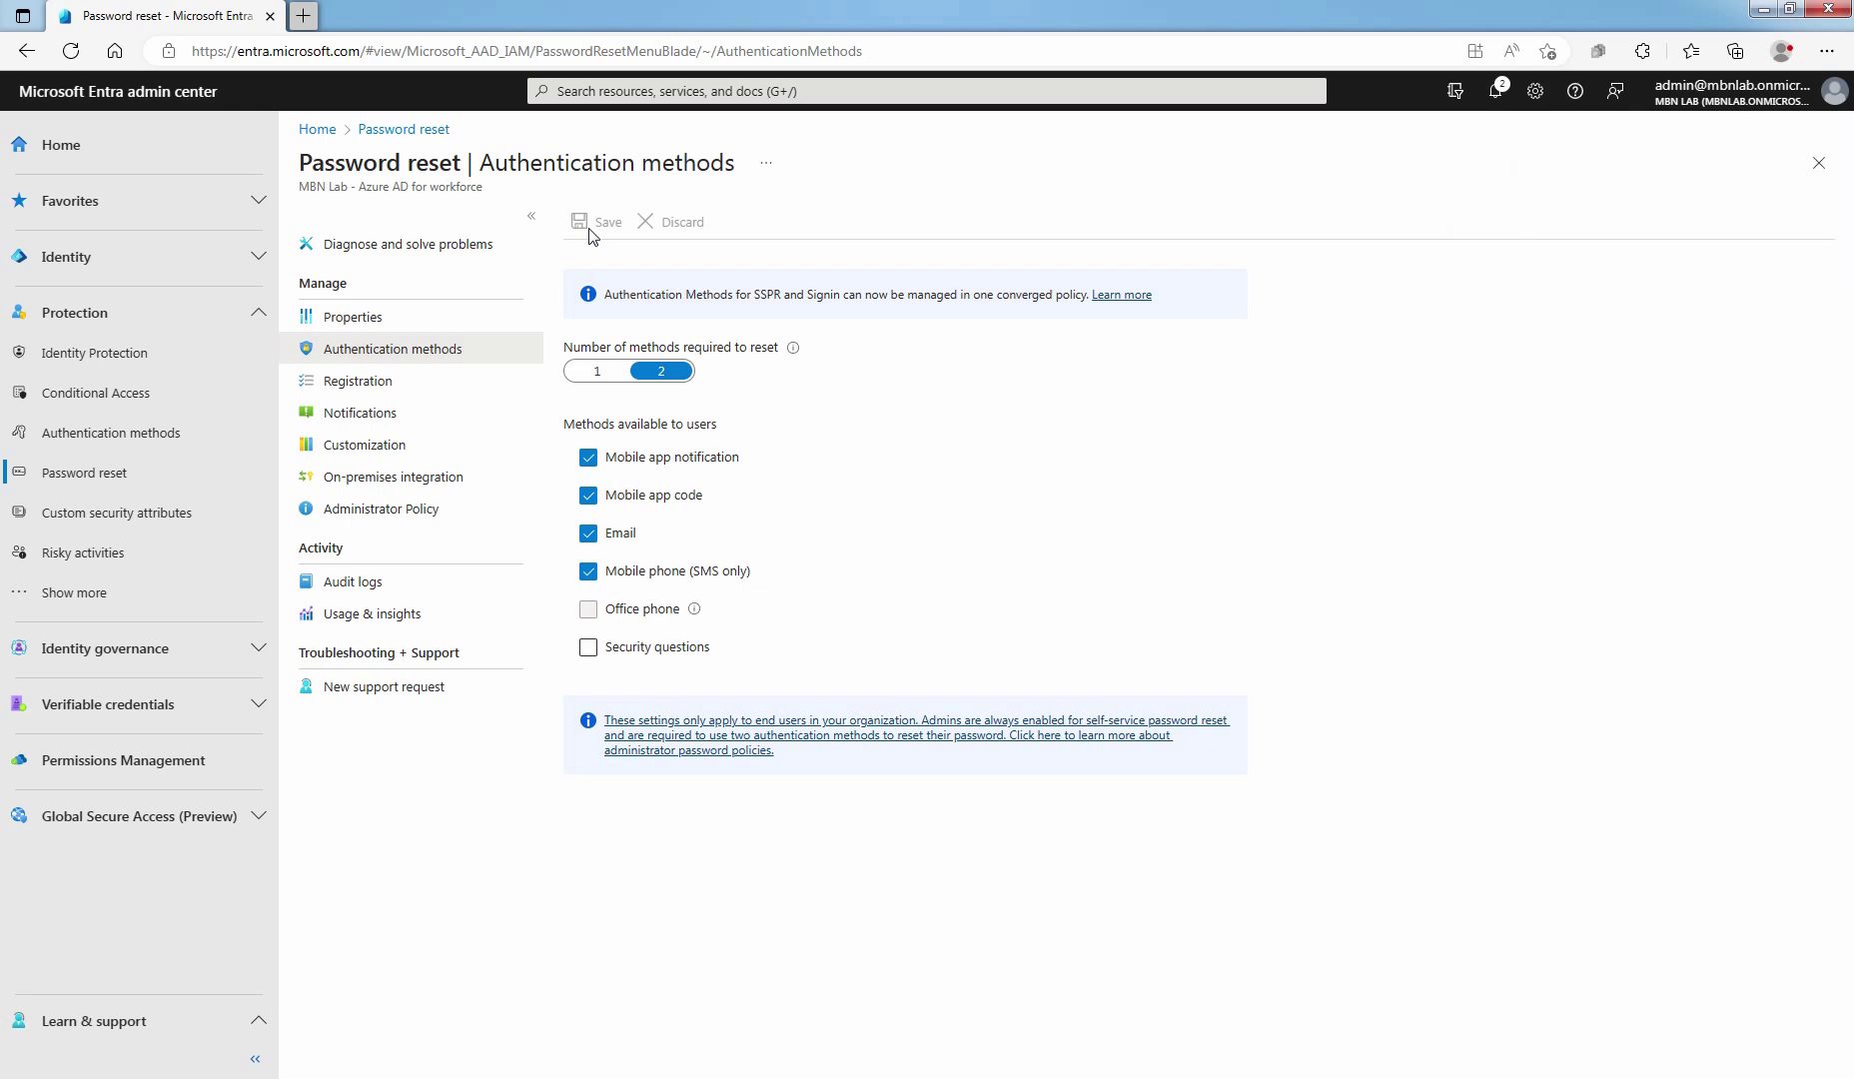
# - Review the password reset Registration settings: register at sign-in, re-confirm every 180 days
pyautogui.click(346, 385)
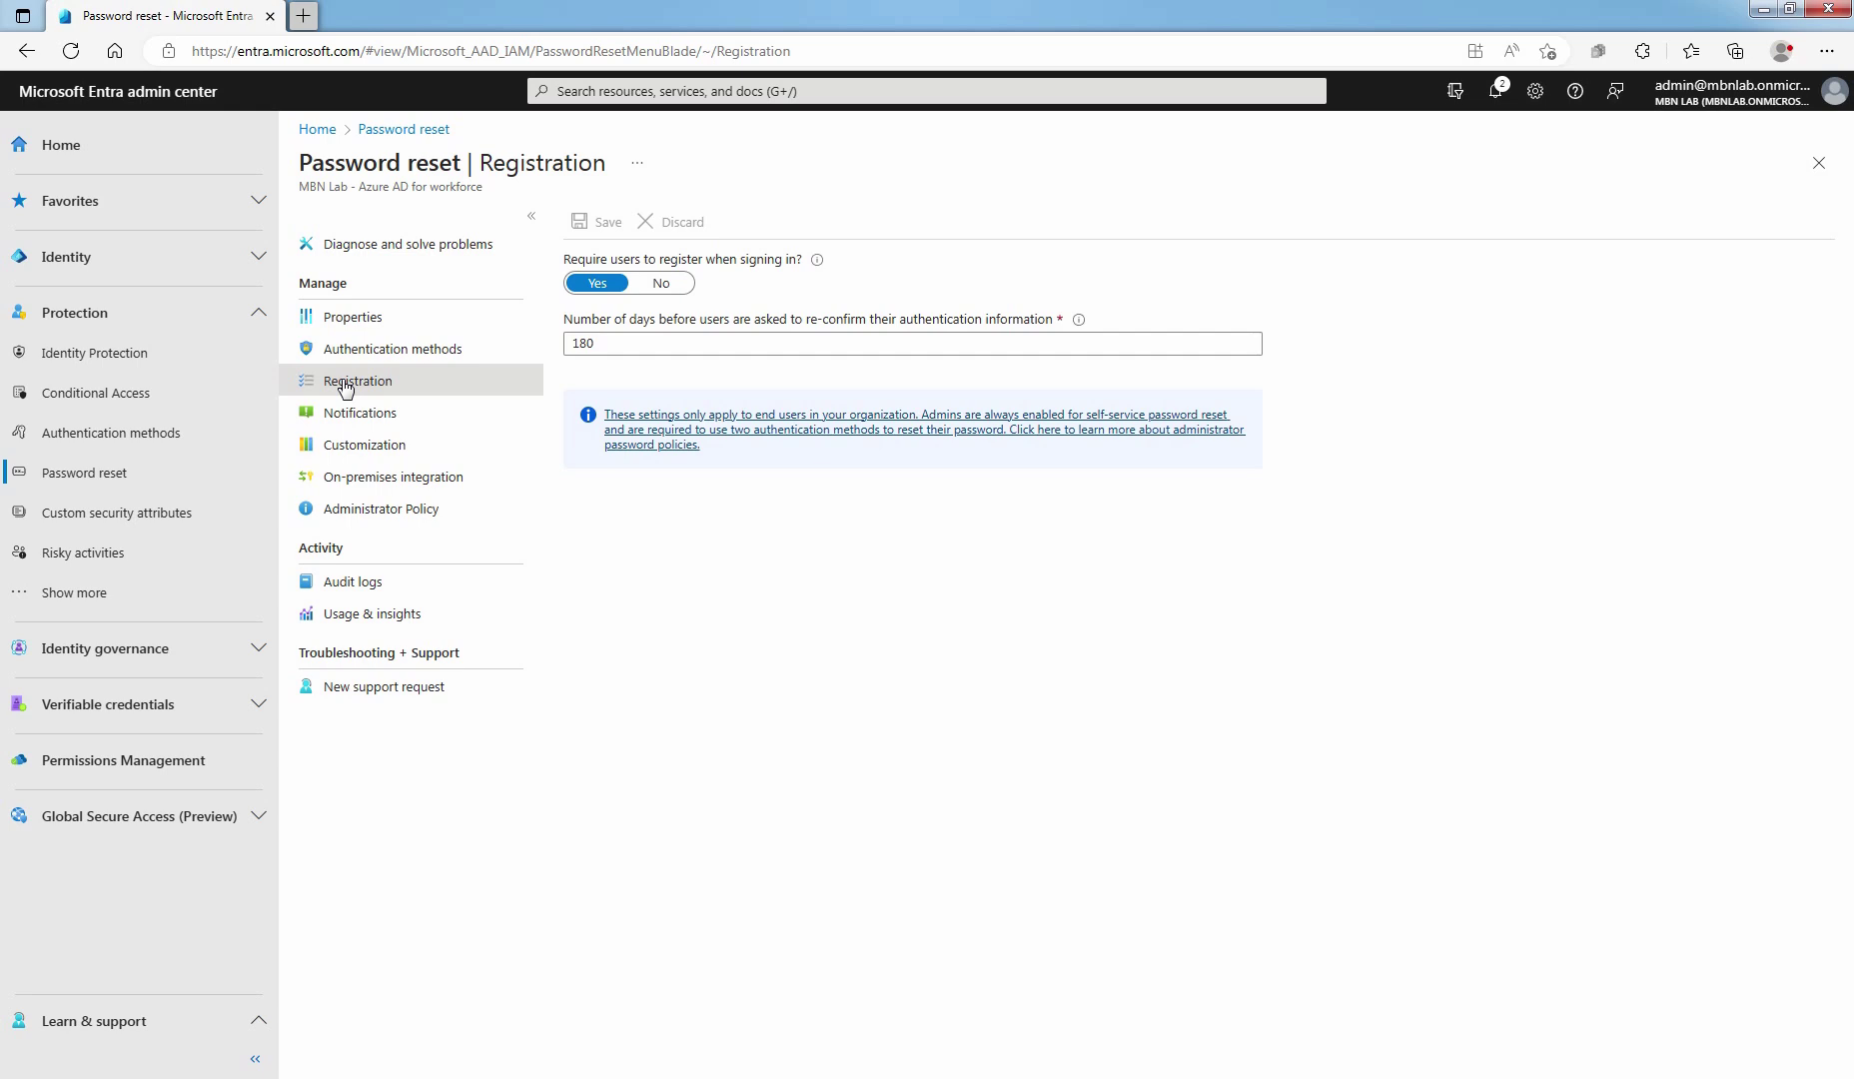
# - Set password reset notifications to notify all admins when other admins reset passwords, and save
pyautogui.click(360, 423)
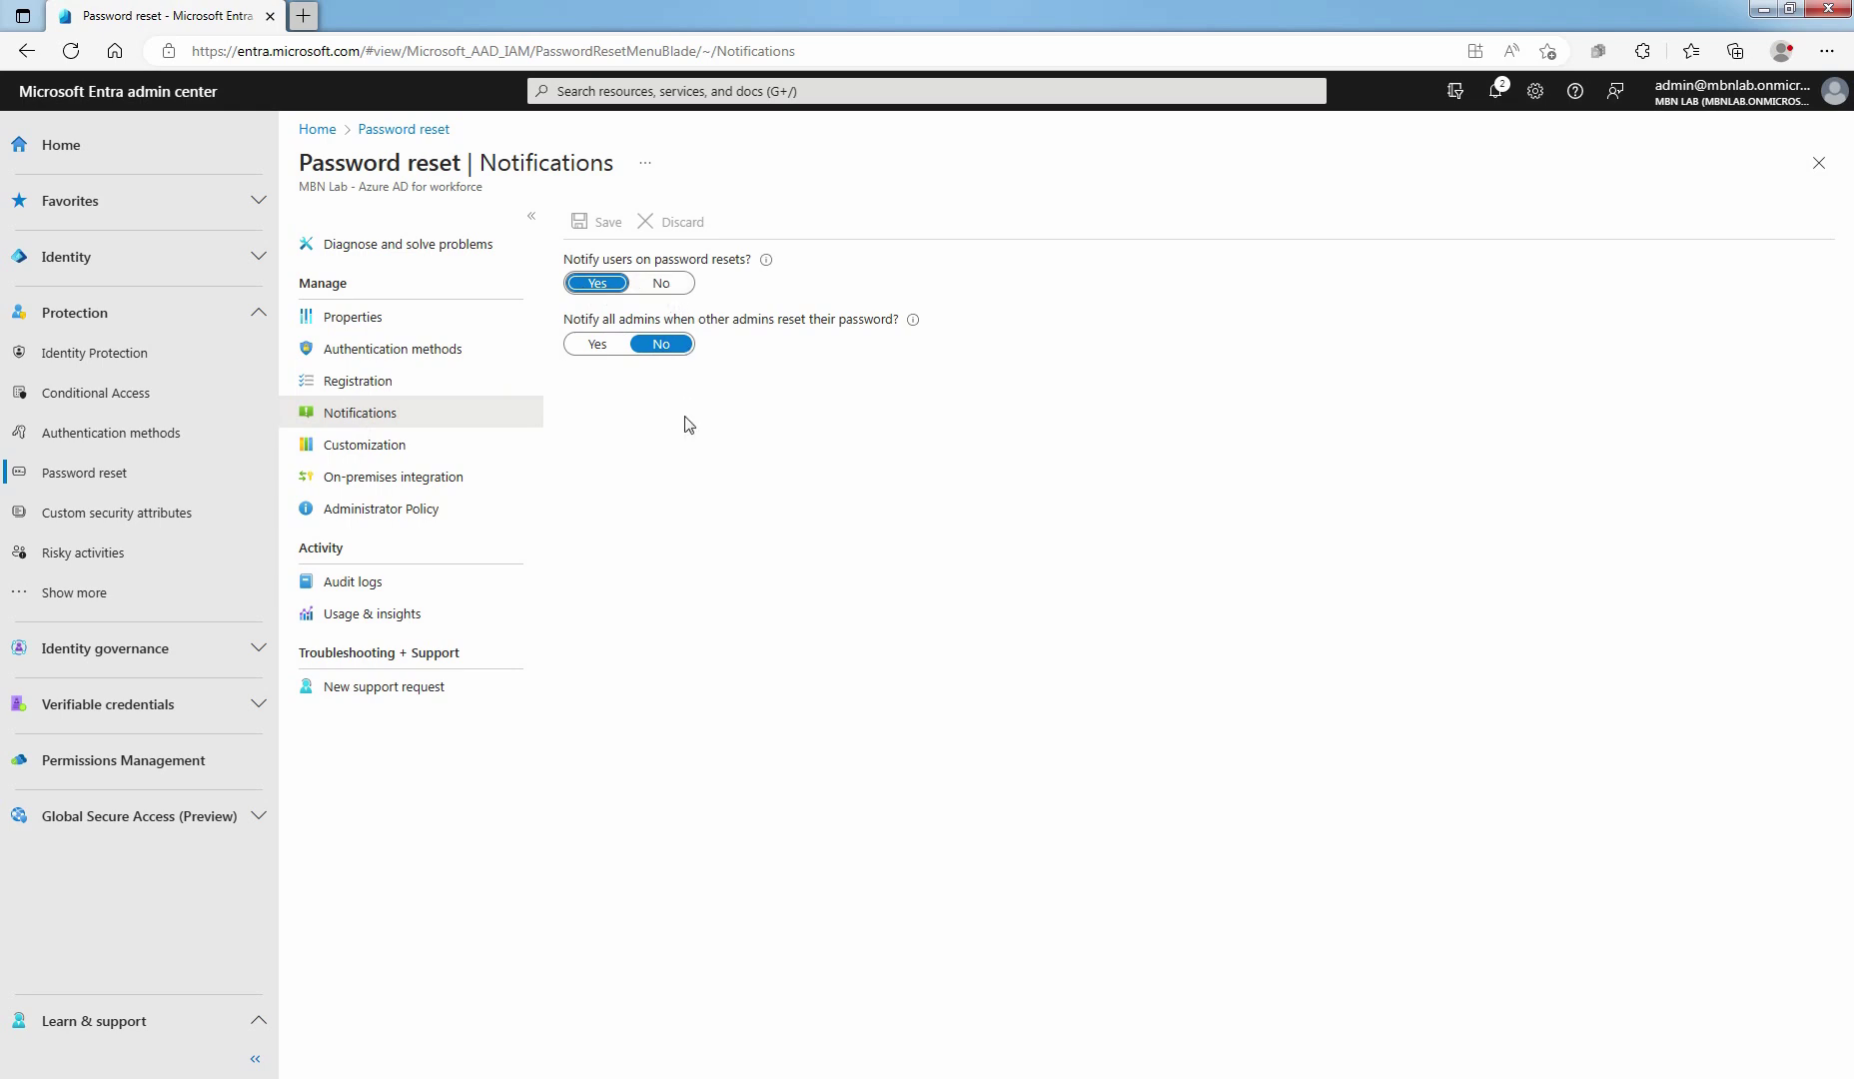
pyautogui.click(599, 345)
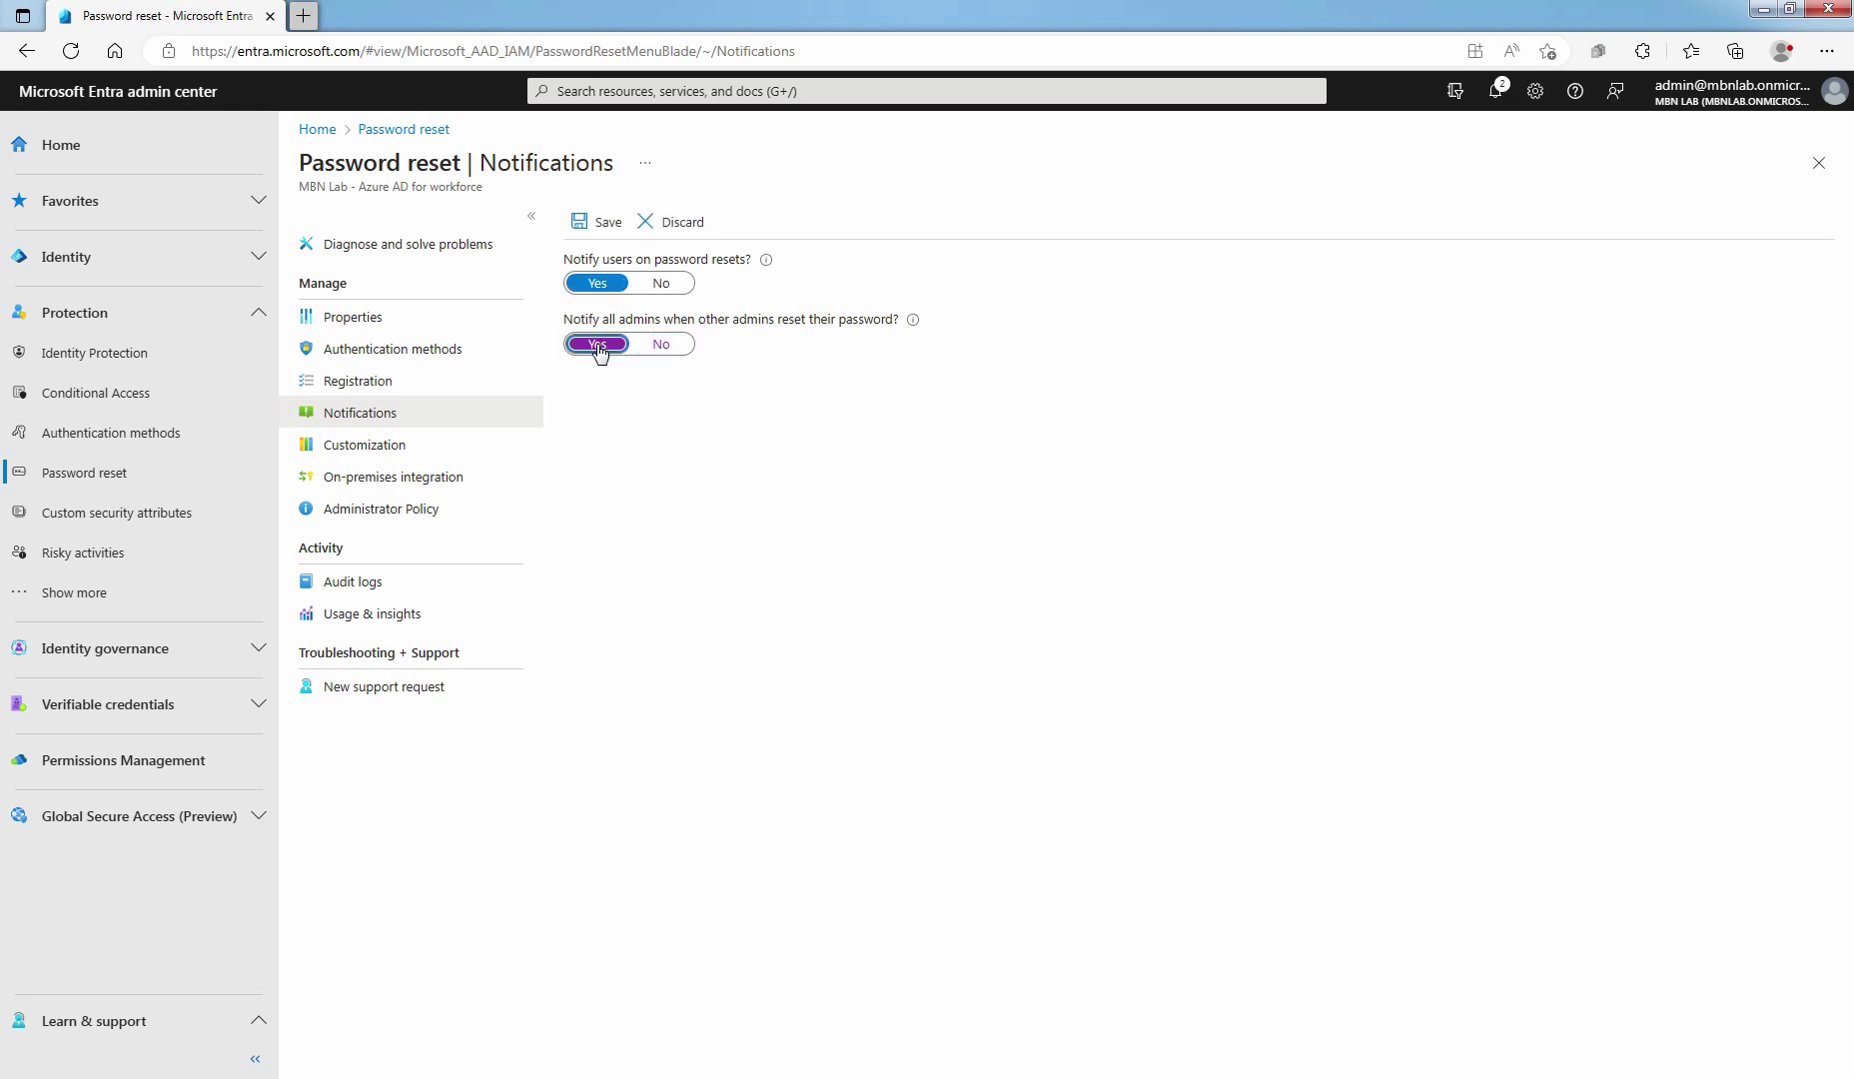
pyautogui.click(598, 231)
# - Open a new Edge InPrivate window and enter myaccount.microsoft.com
pyautogui.click(1827, 51)
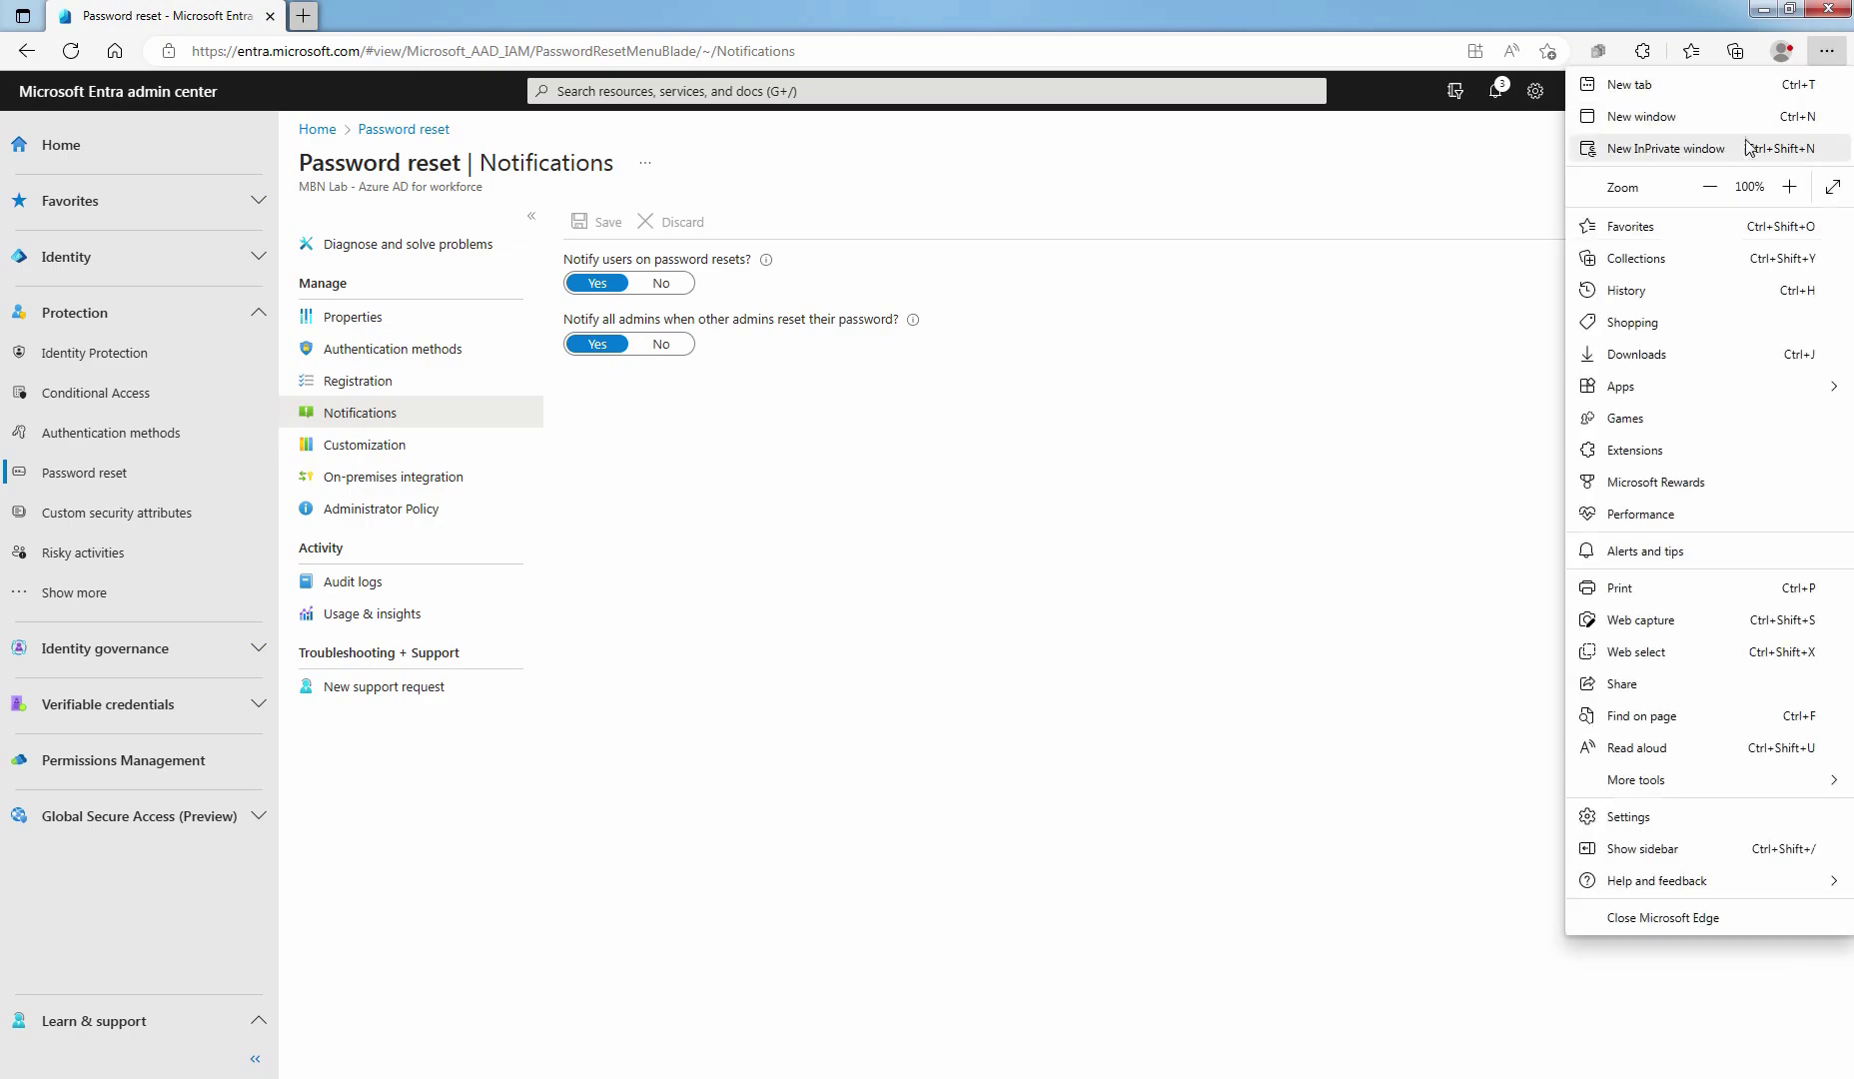
pyautogui.click(1654, 148)
pyautogui.write('myaccount.microsoft.com')
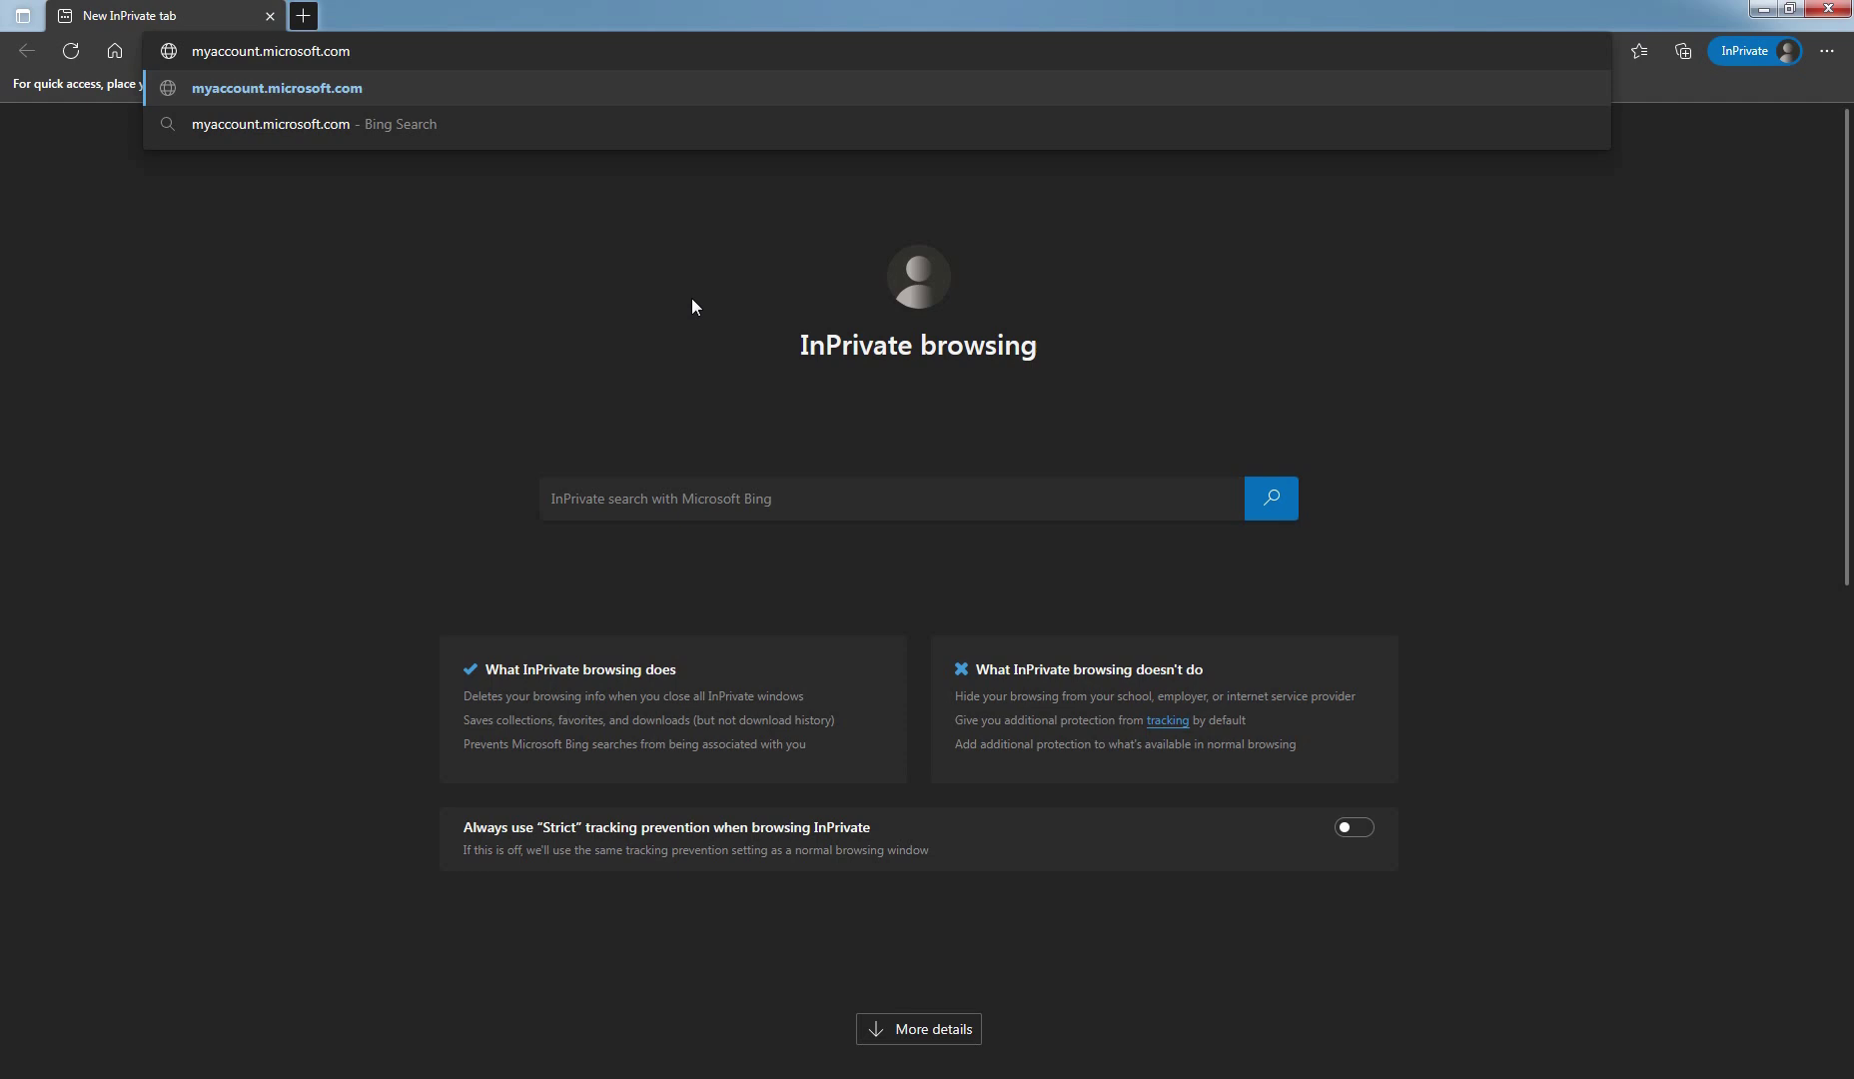
# - Sign in to myaccount.microsoft.com with the pilot test user's username and password
pyautogui.press('Return')
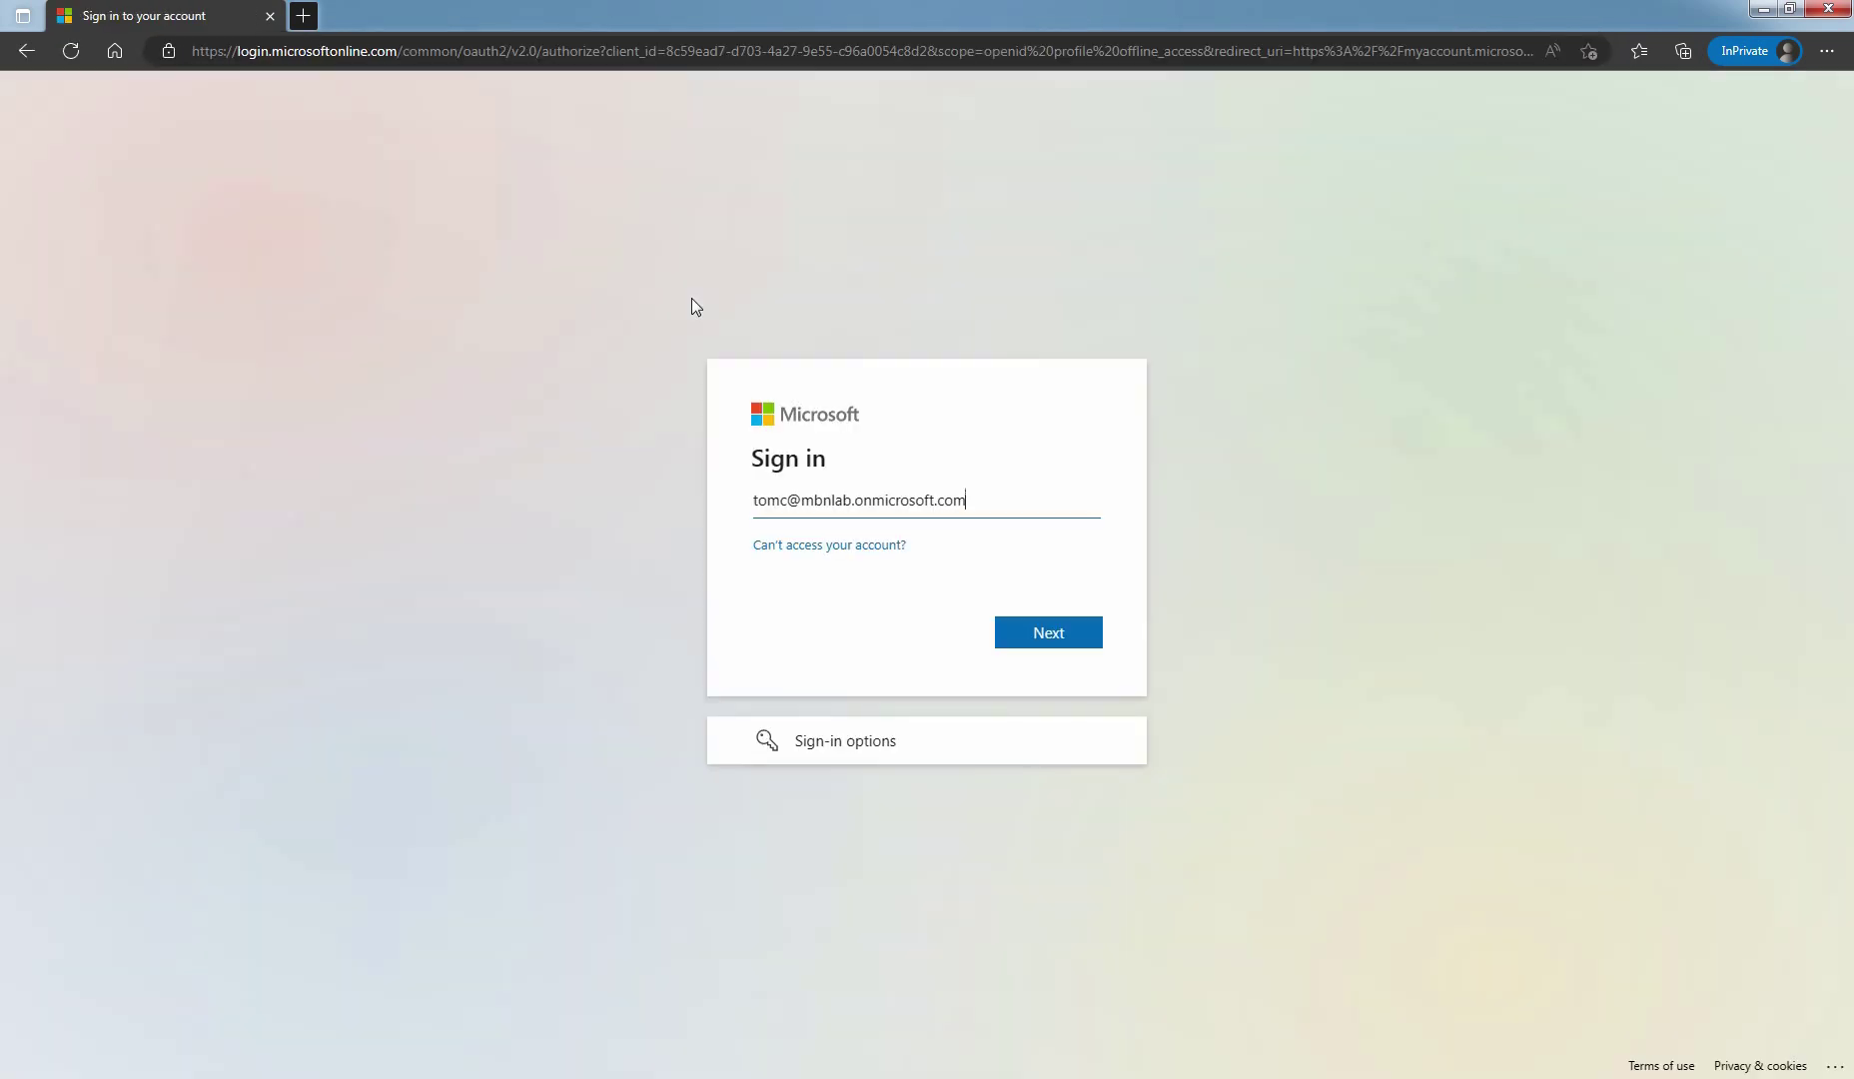
pyautogui.click(1047, 633)
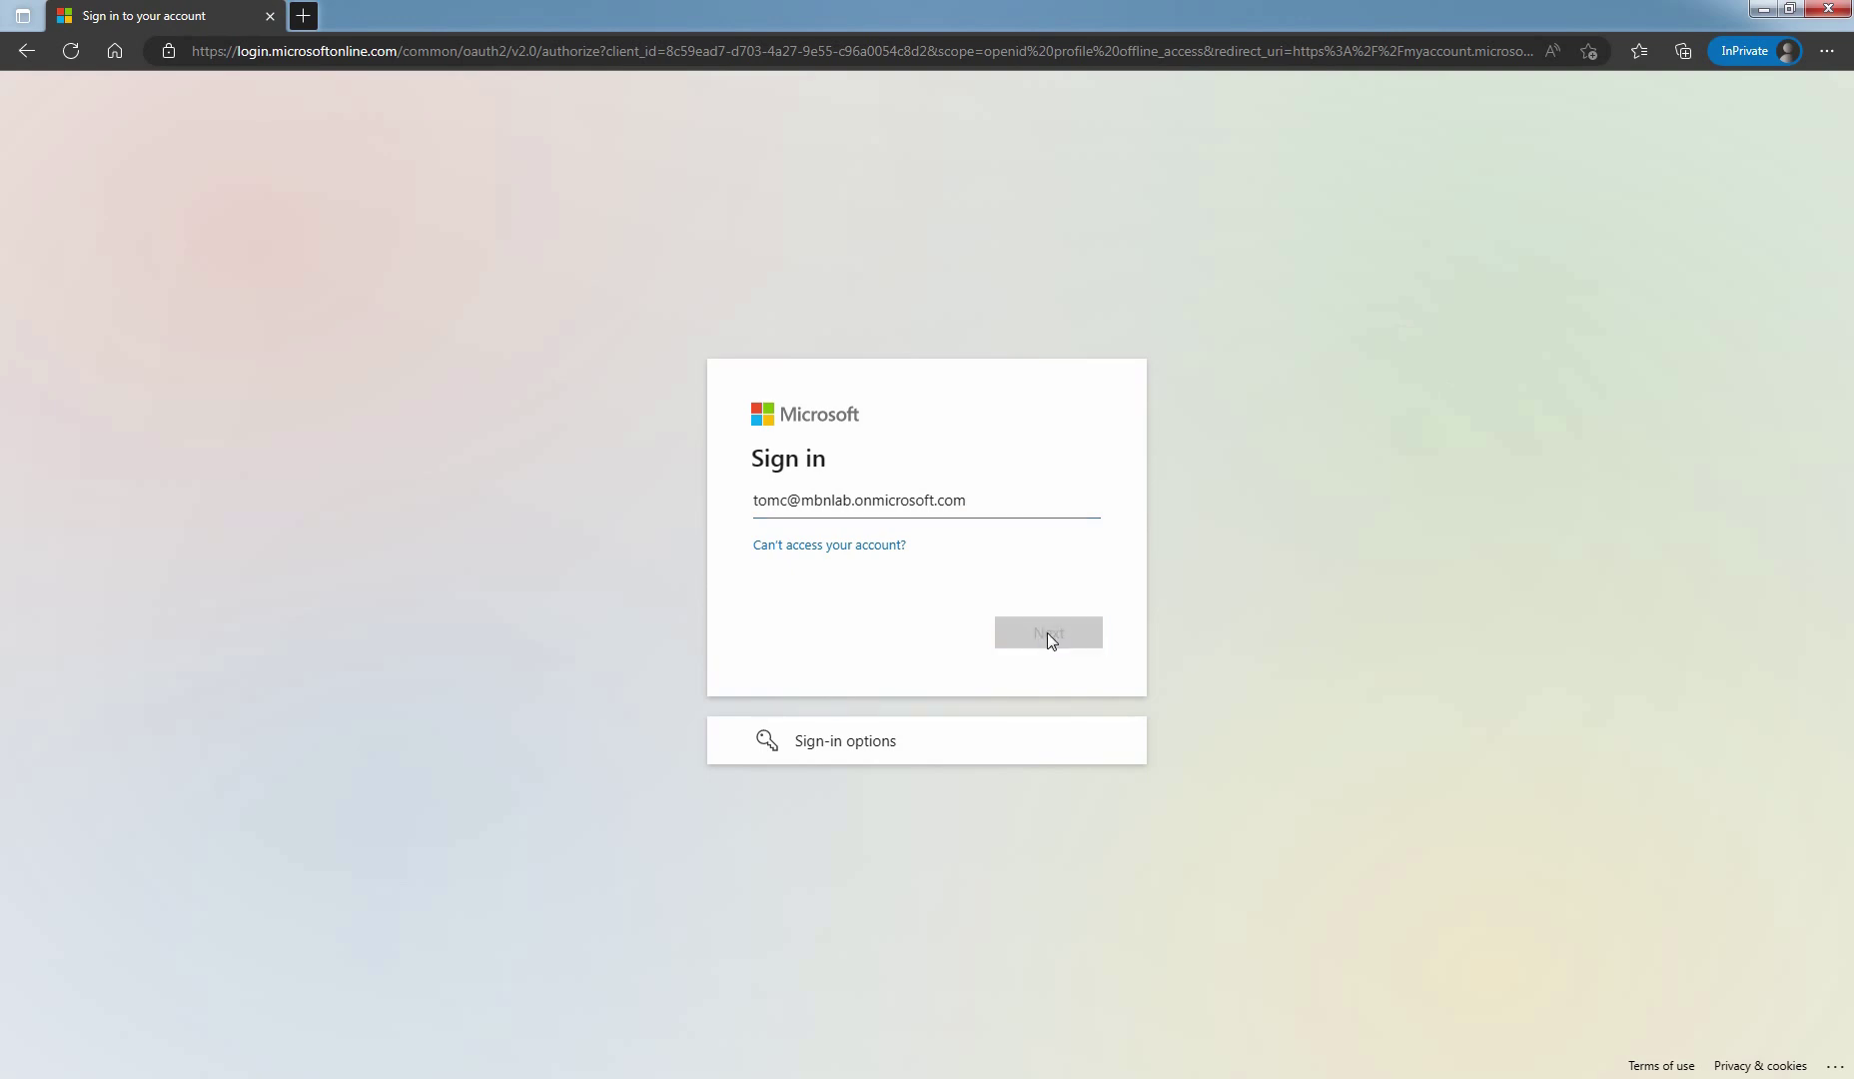
pyautogui.write('••••••••')
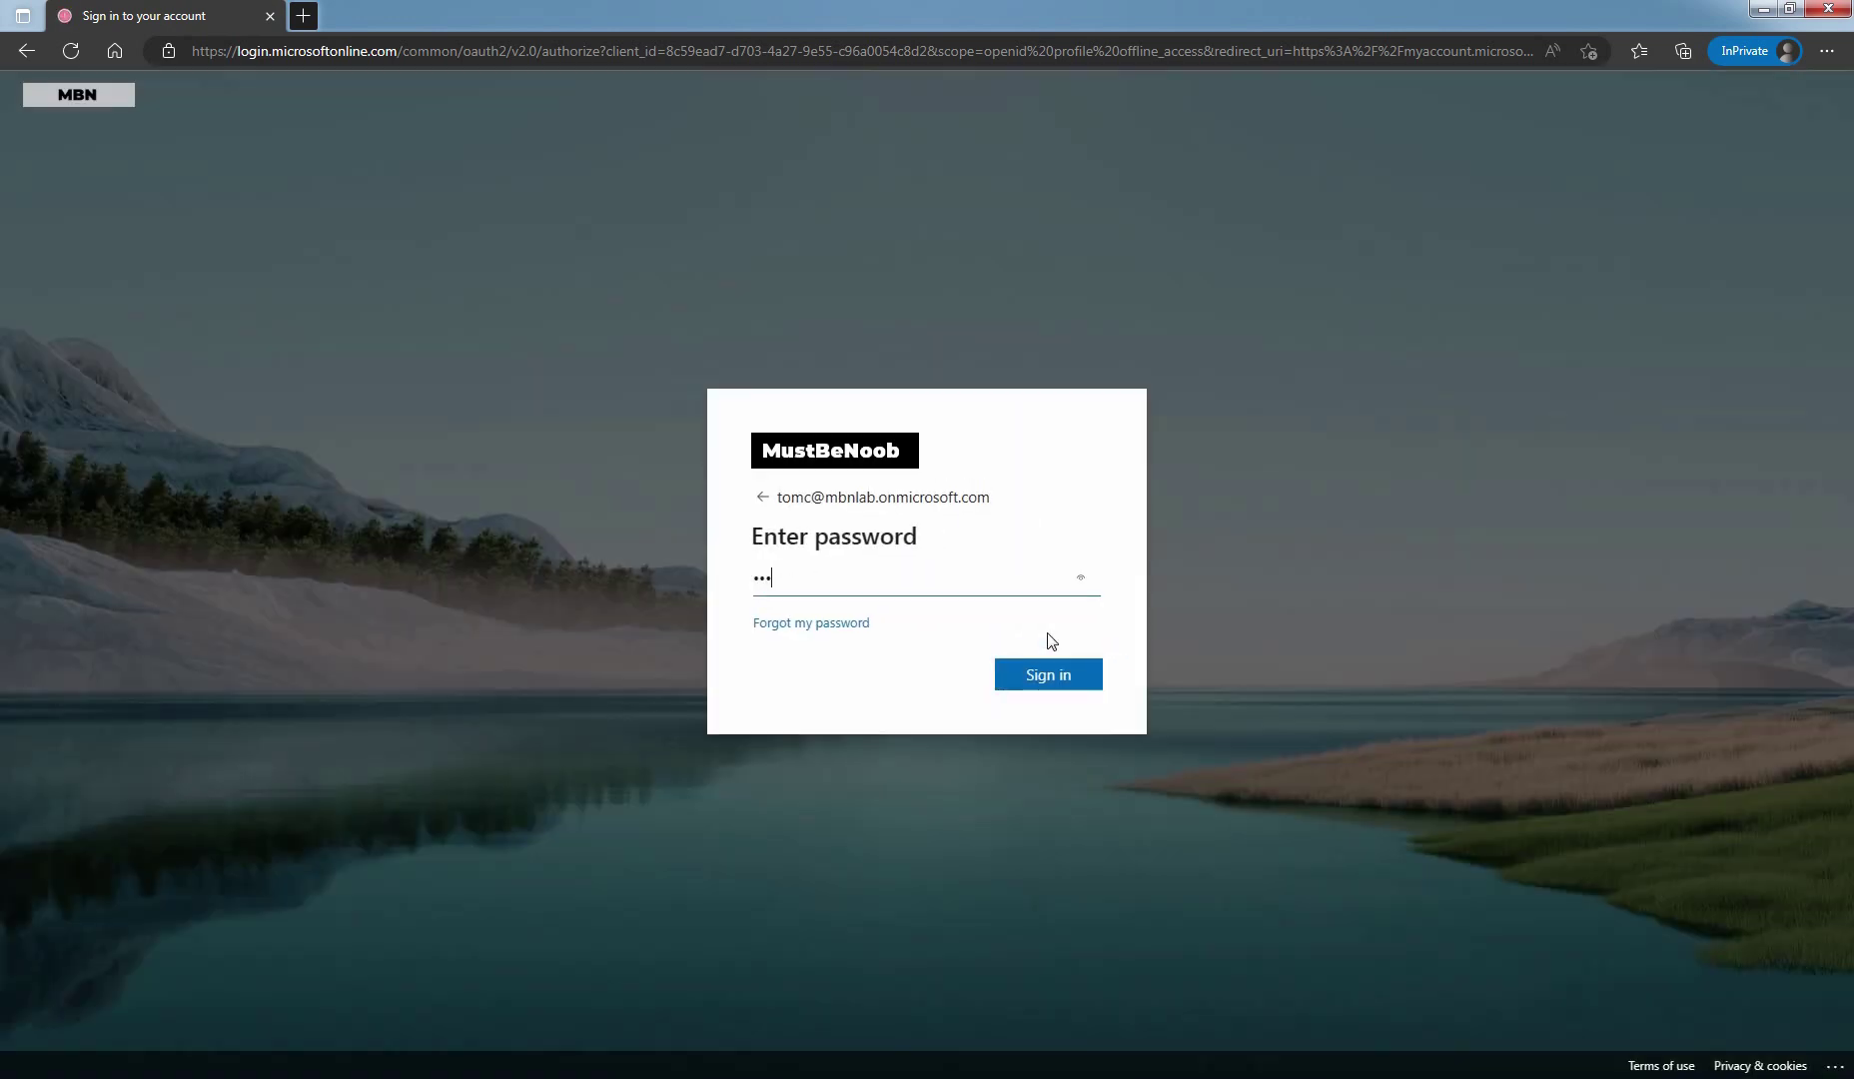
pyautogui.write('••')
pyautogui.click(1047, 675)
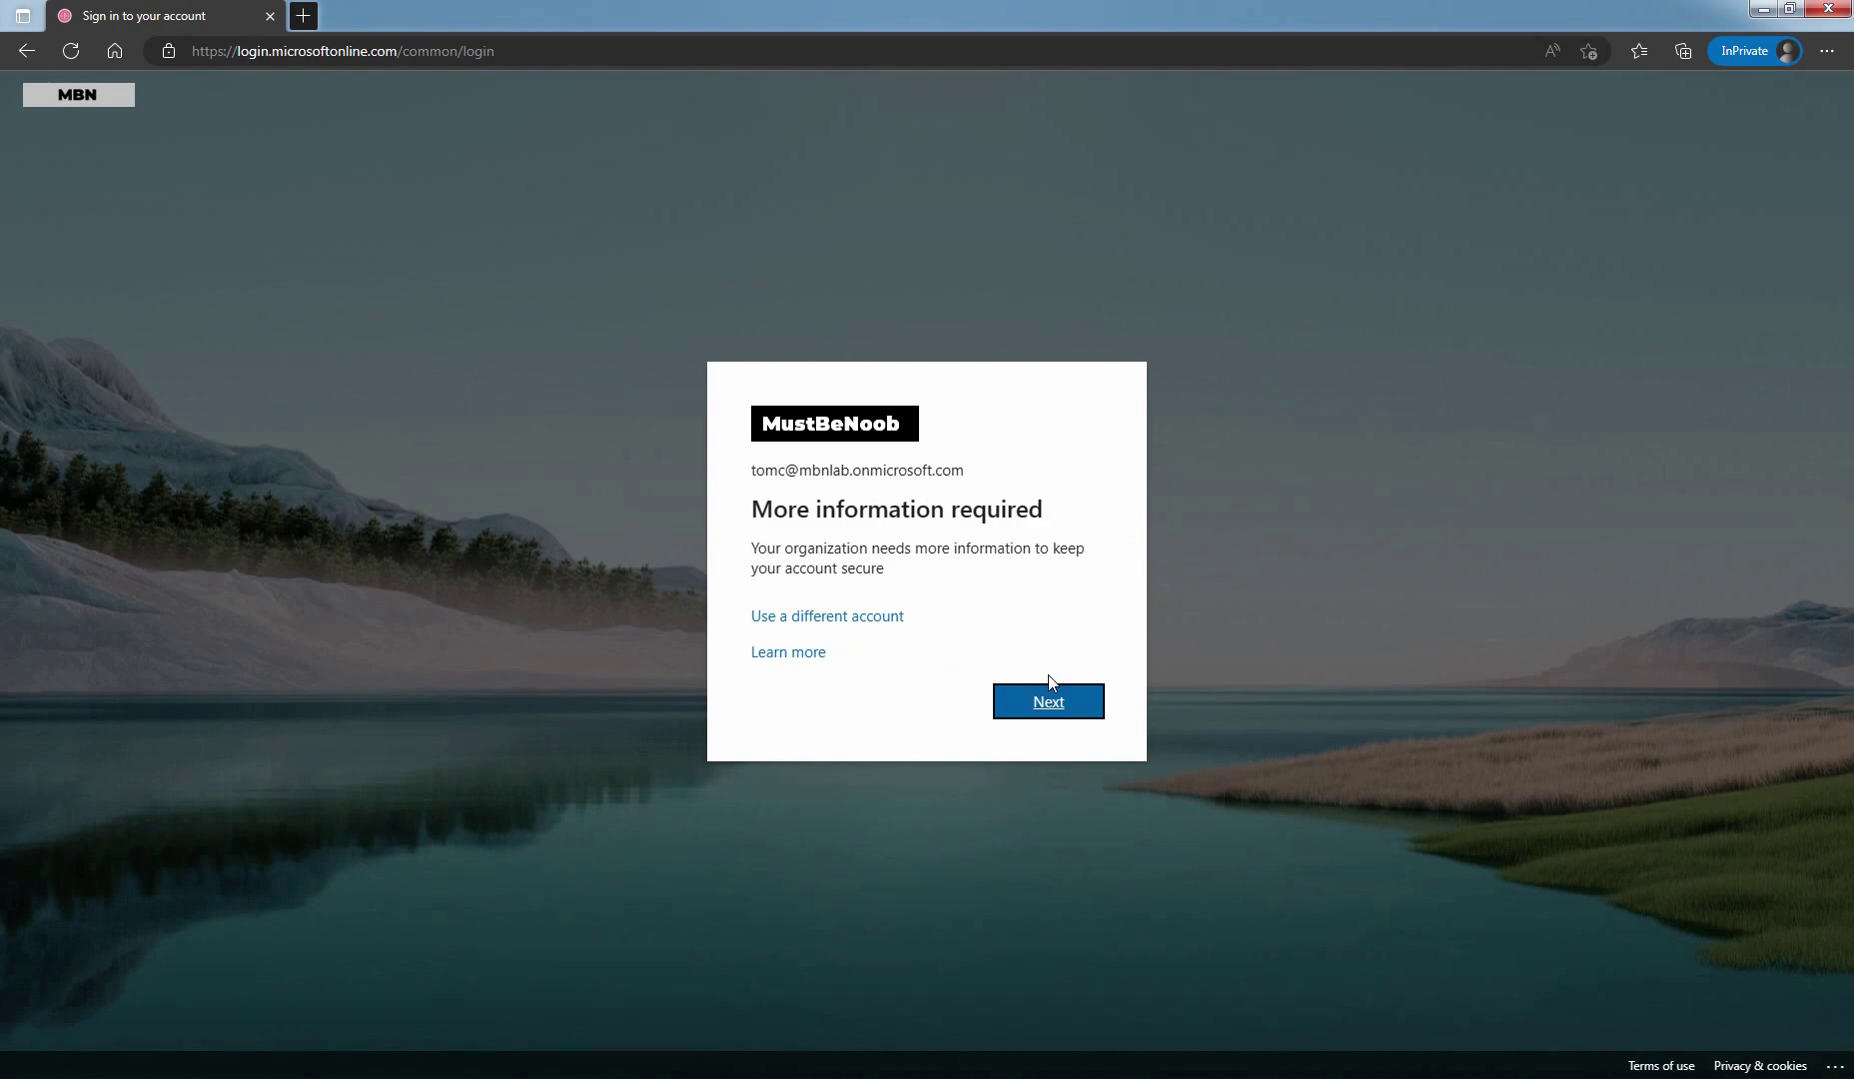
# - Register Microsoft Authenticator by scanning the QR code and approving the test notification
pyautogui.click(1049, 704)
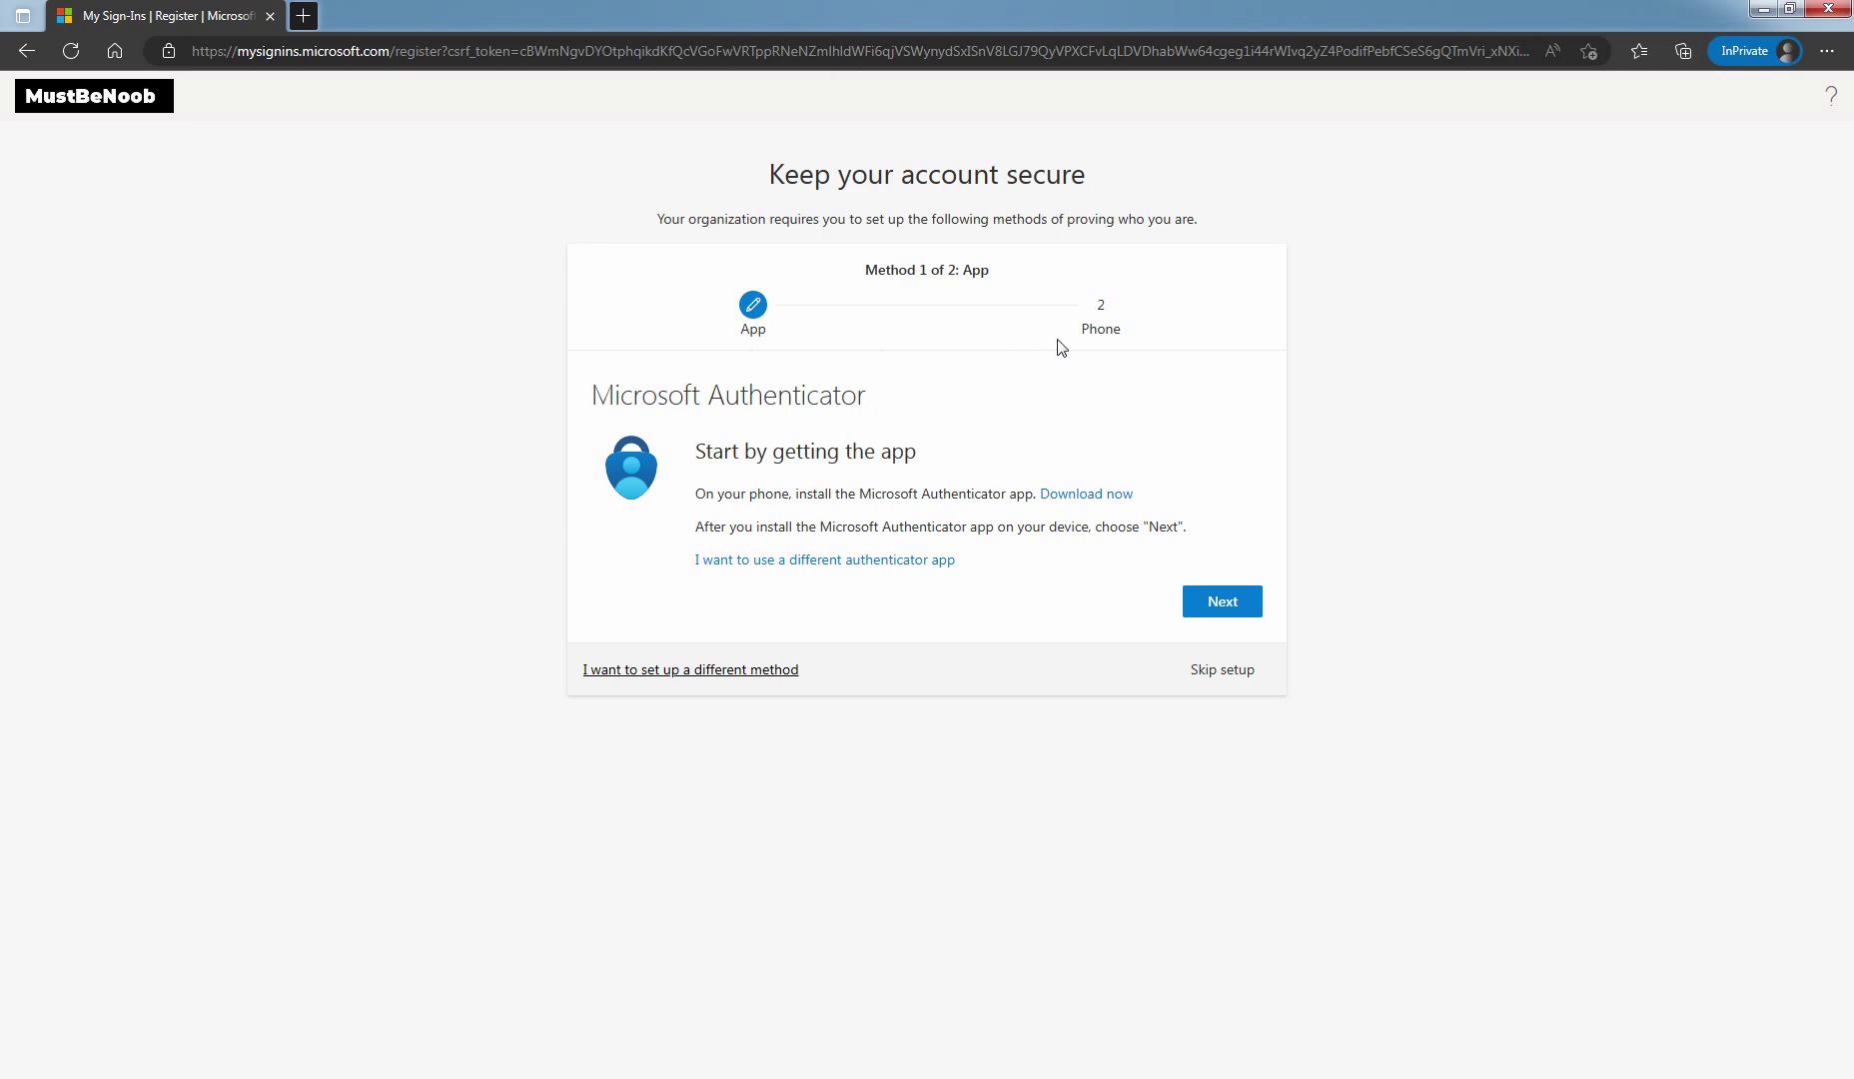
pyautogui.click(1223, 602)
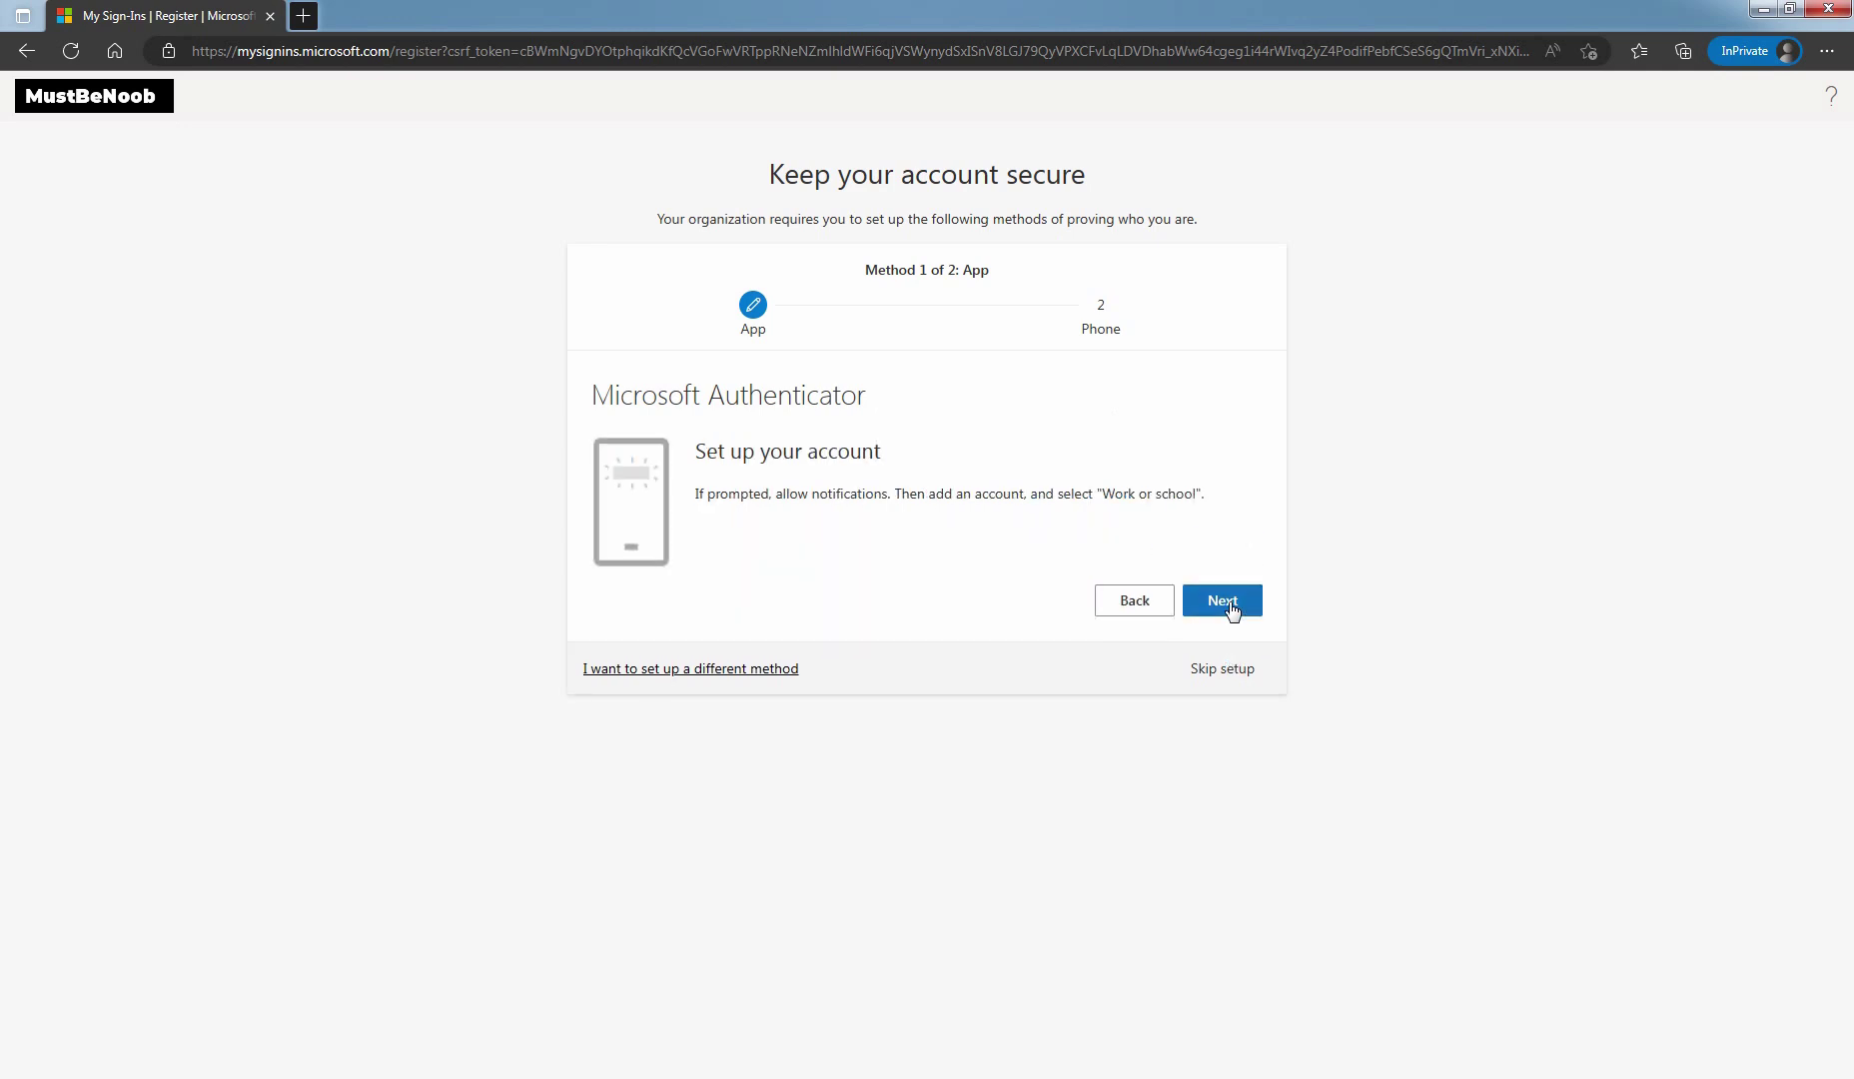
pyautogui.click(1231, 610)
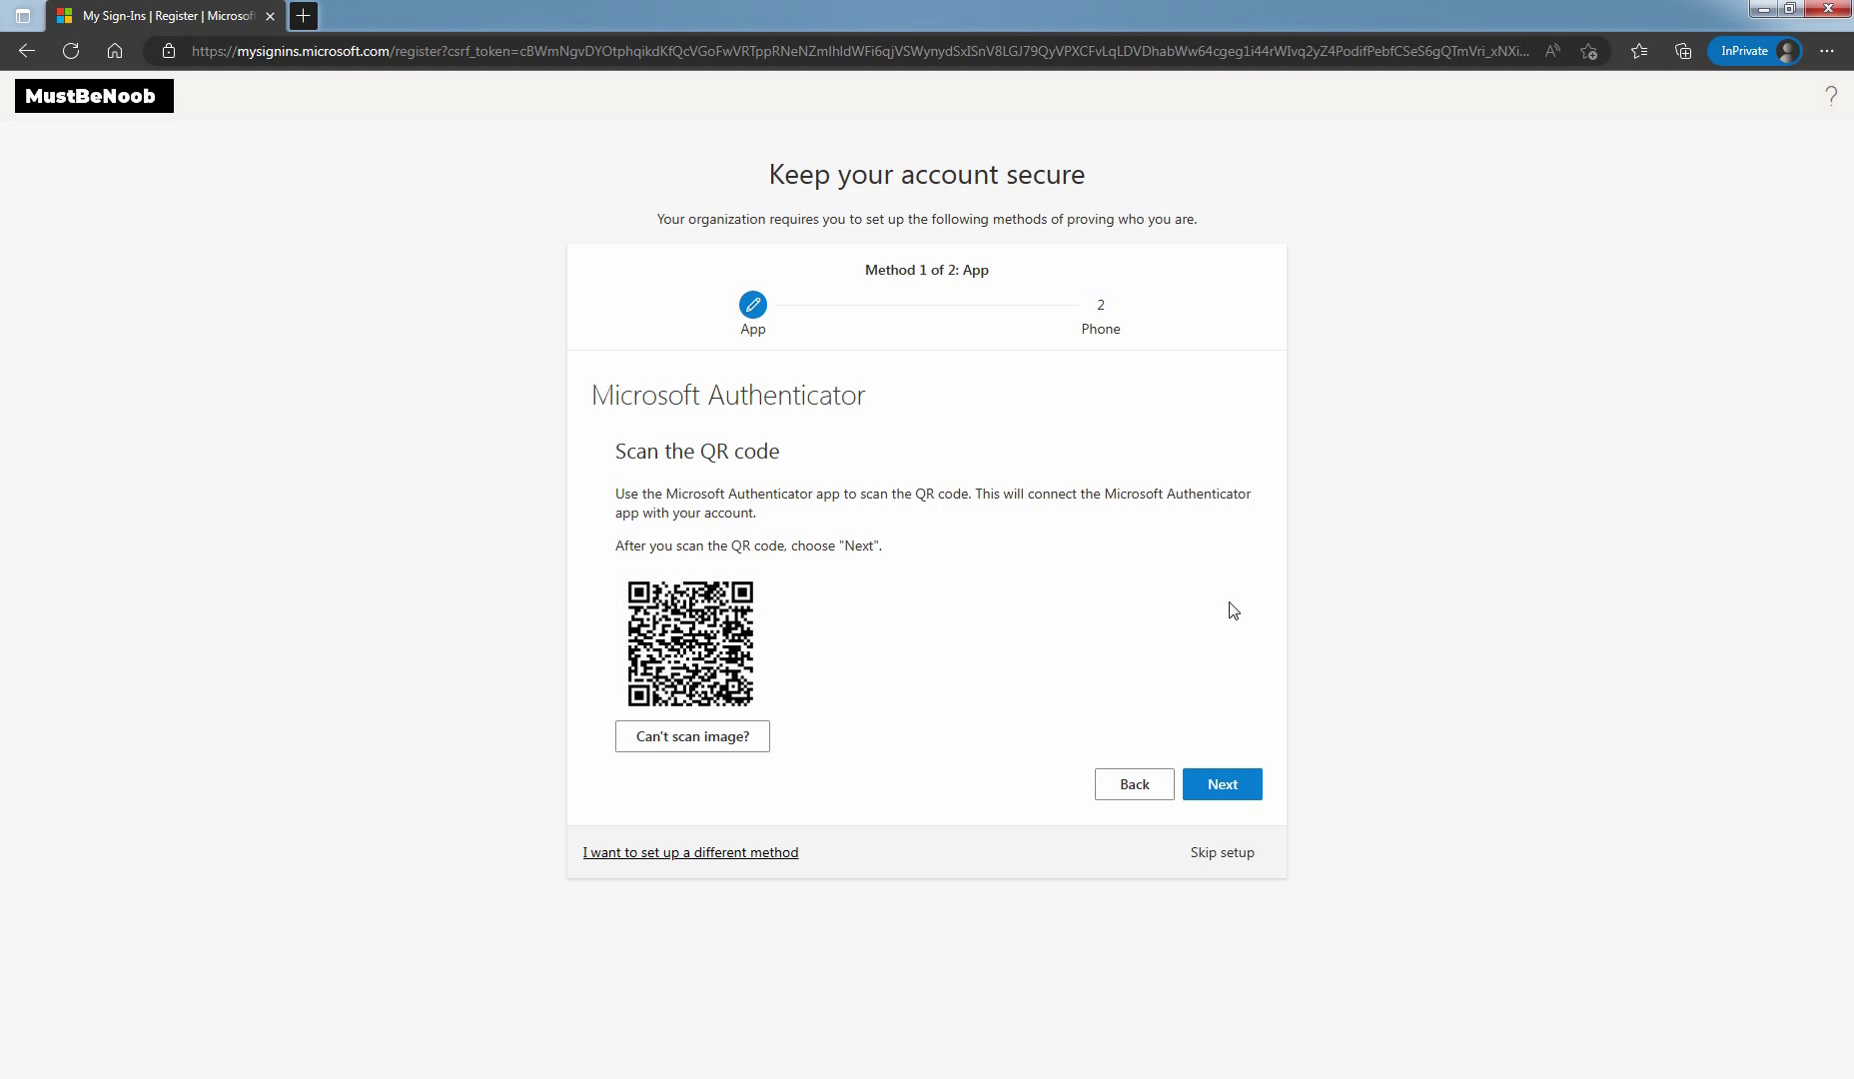
pyautogui.click(1232, 792)
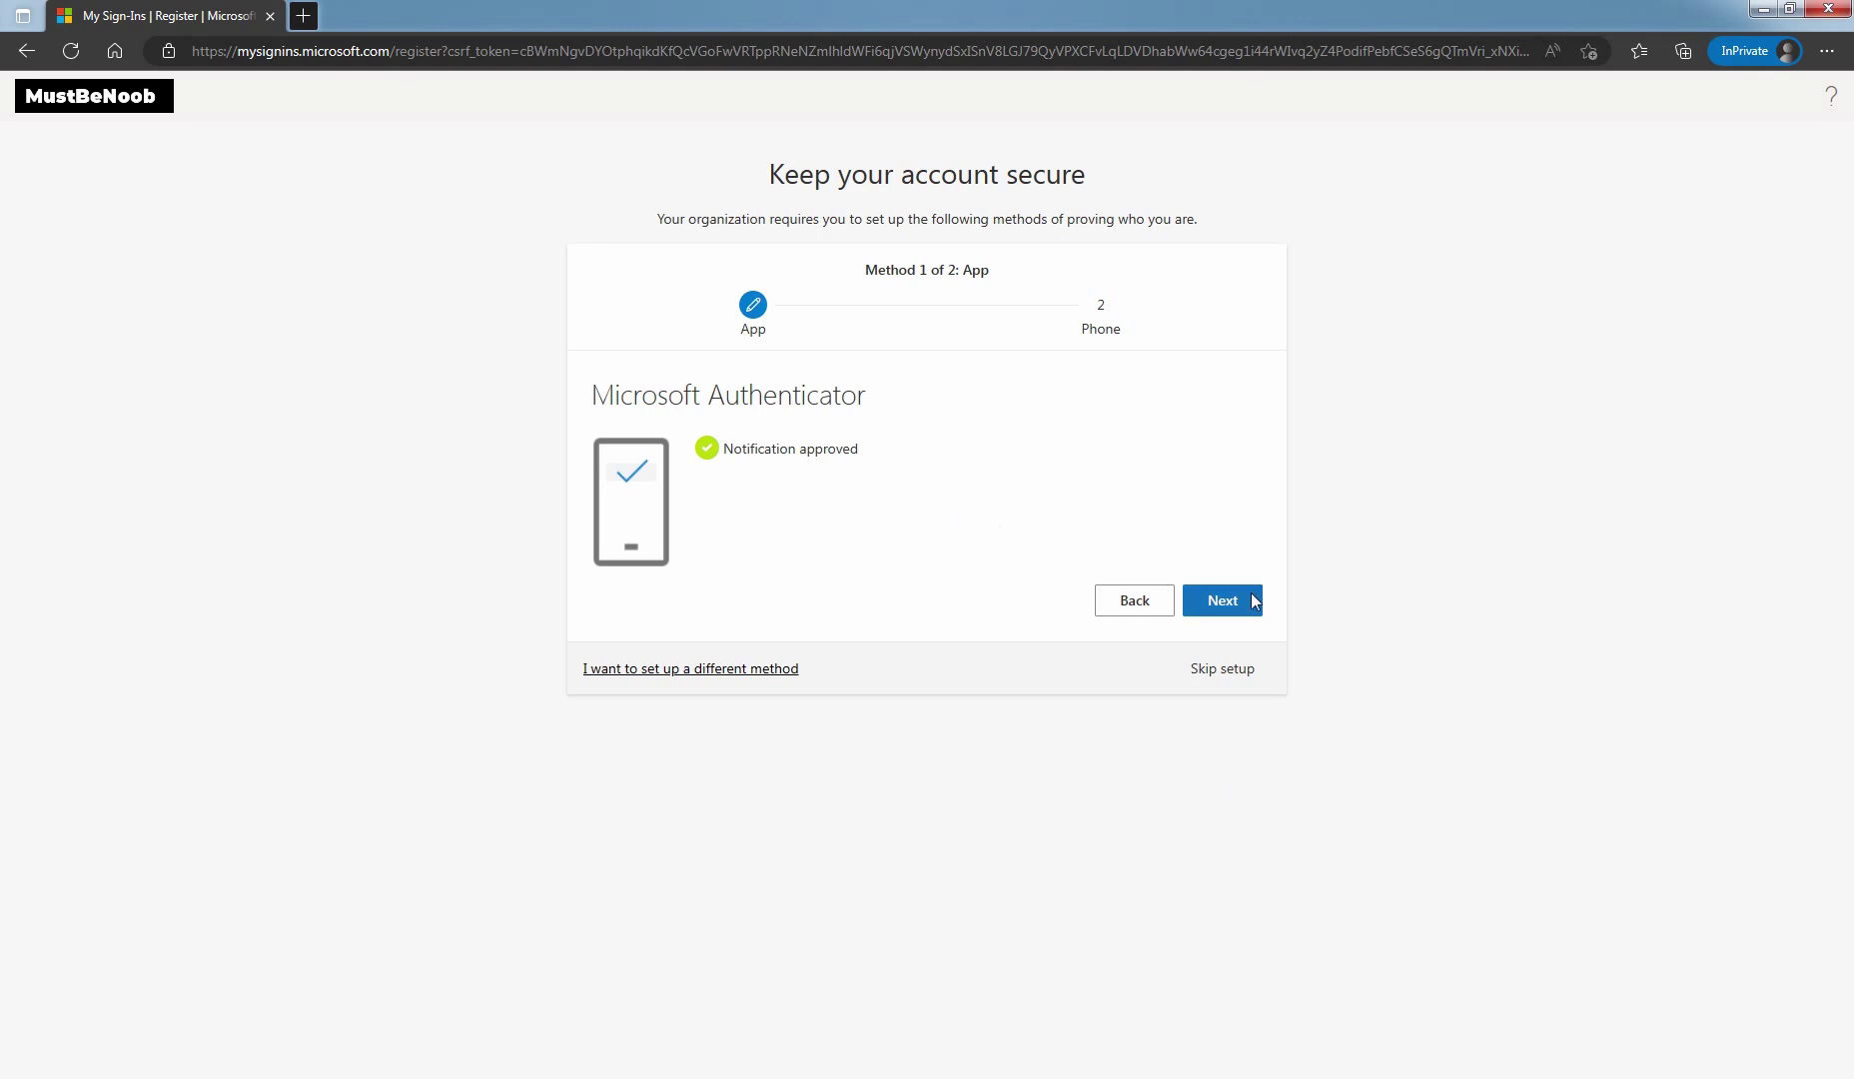
# - Register the phone by texting a code, entering the received verification code, and reaching the Success summary
pyautogui.click(1222, 601)
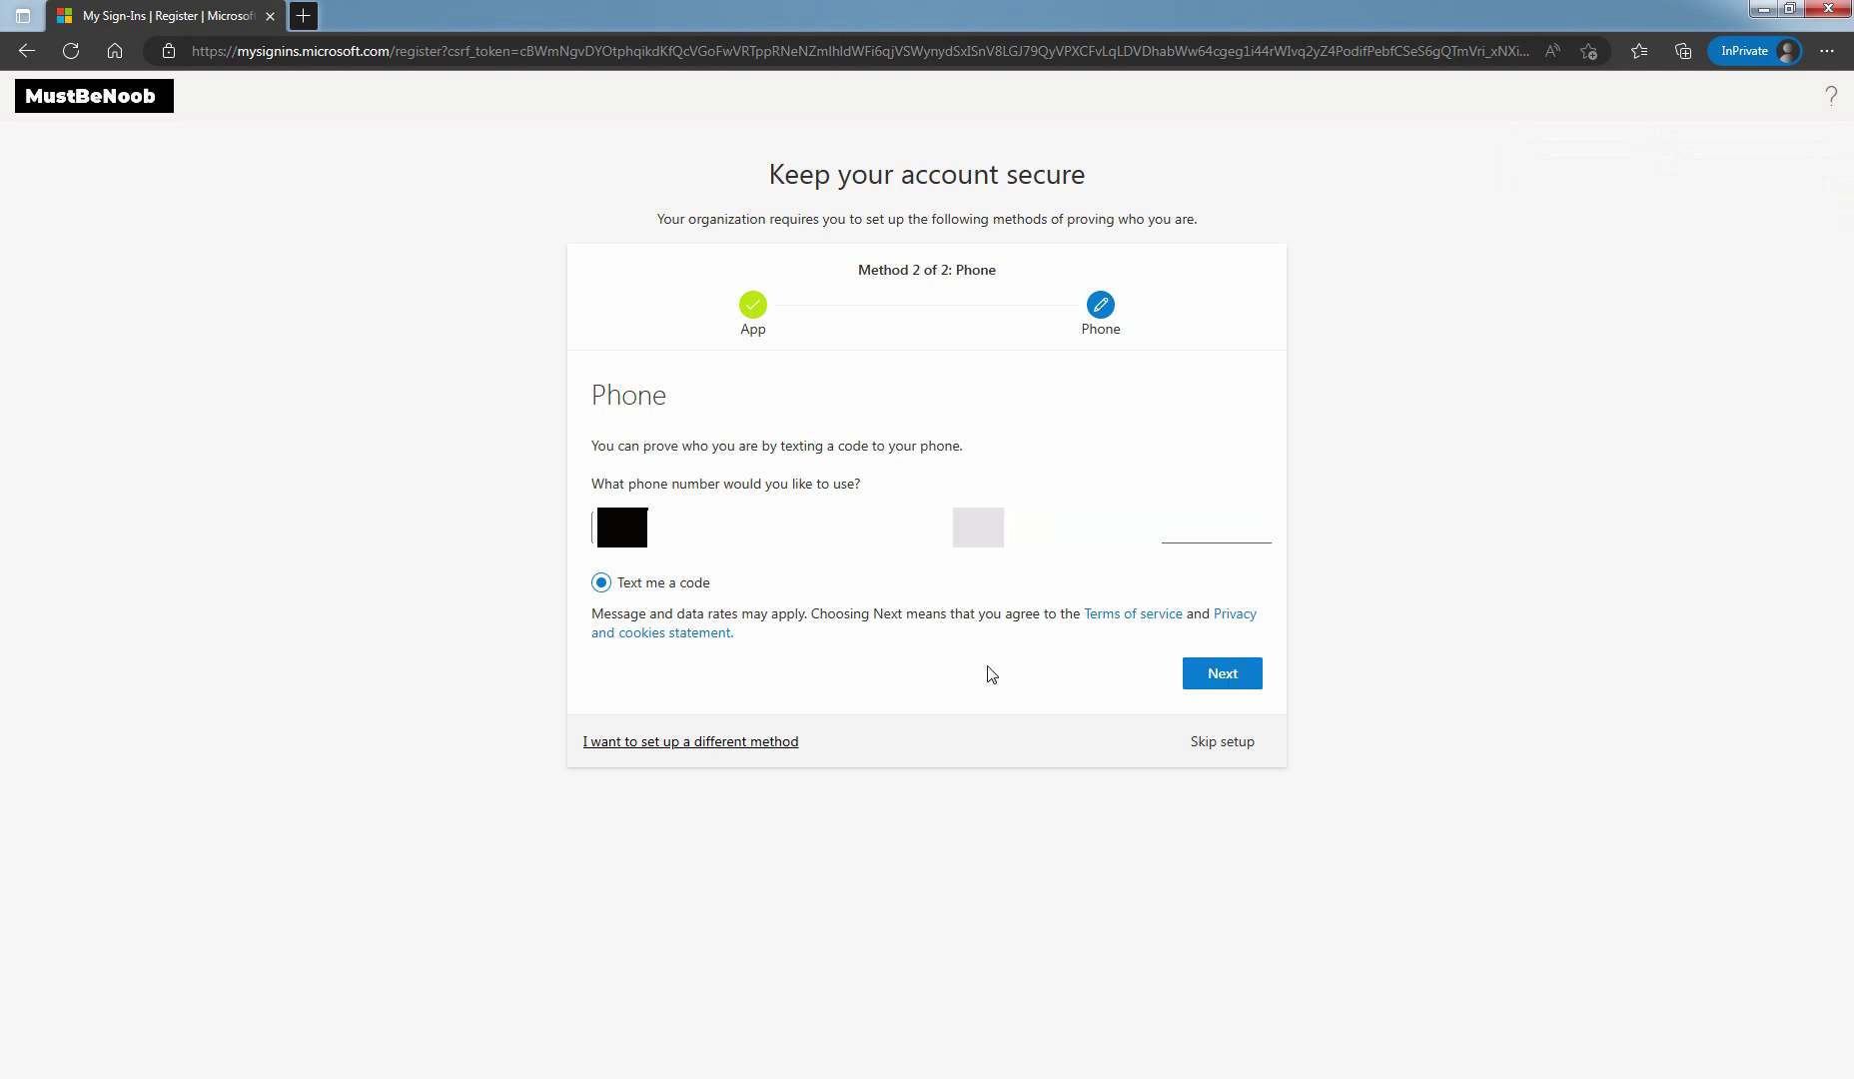
pyautogui.click(1221, 676)
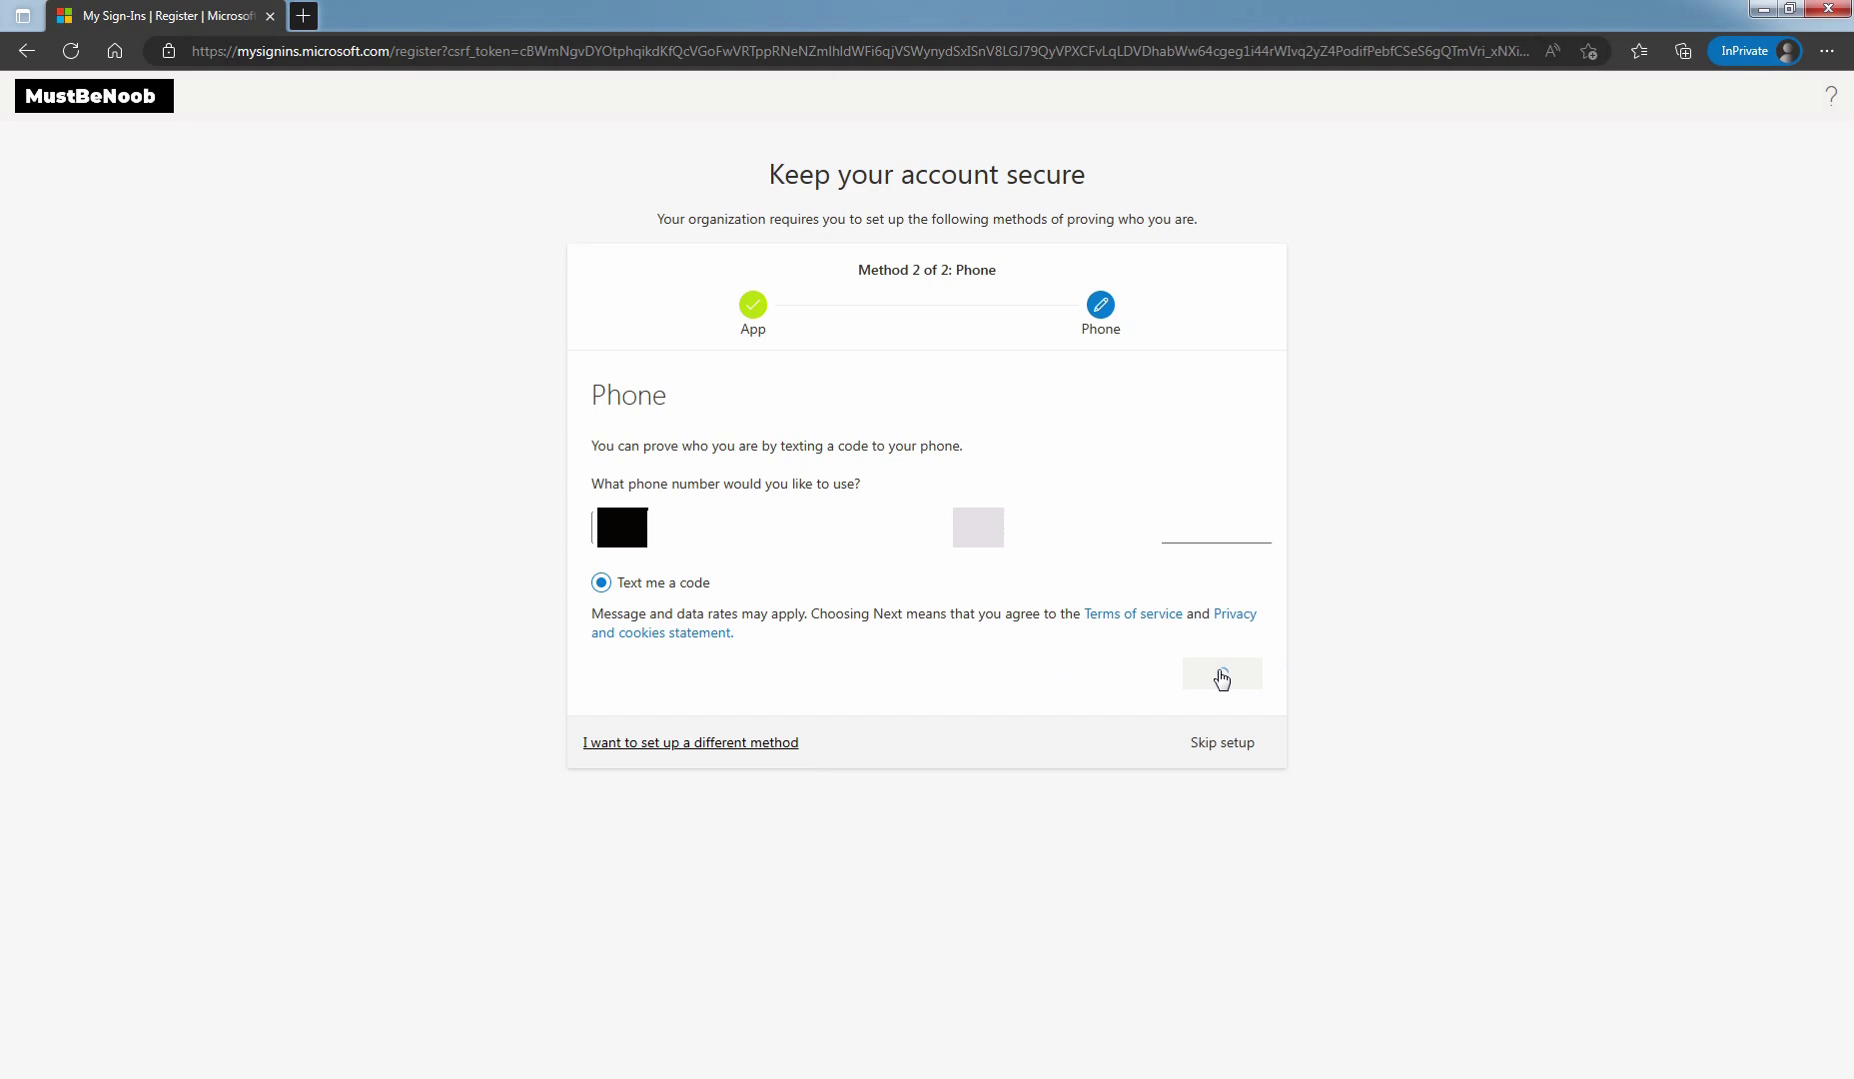
pyautogui.click(702, 481)
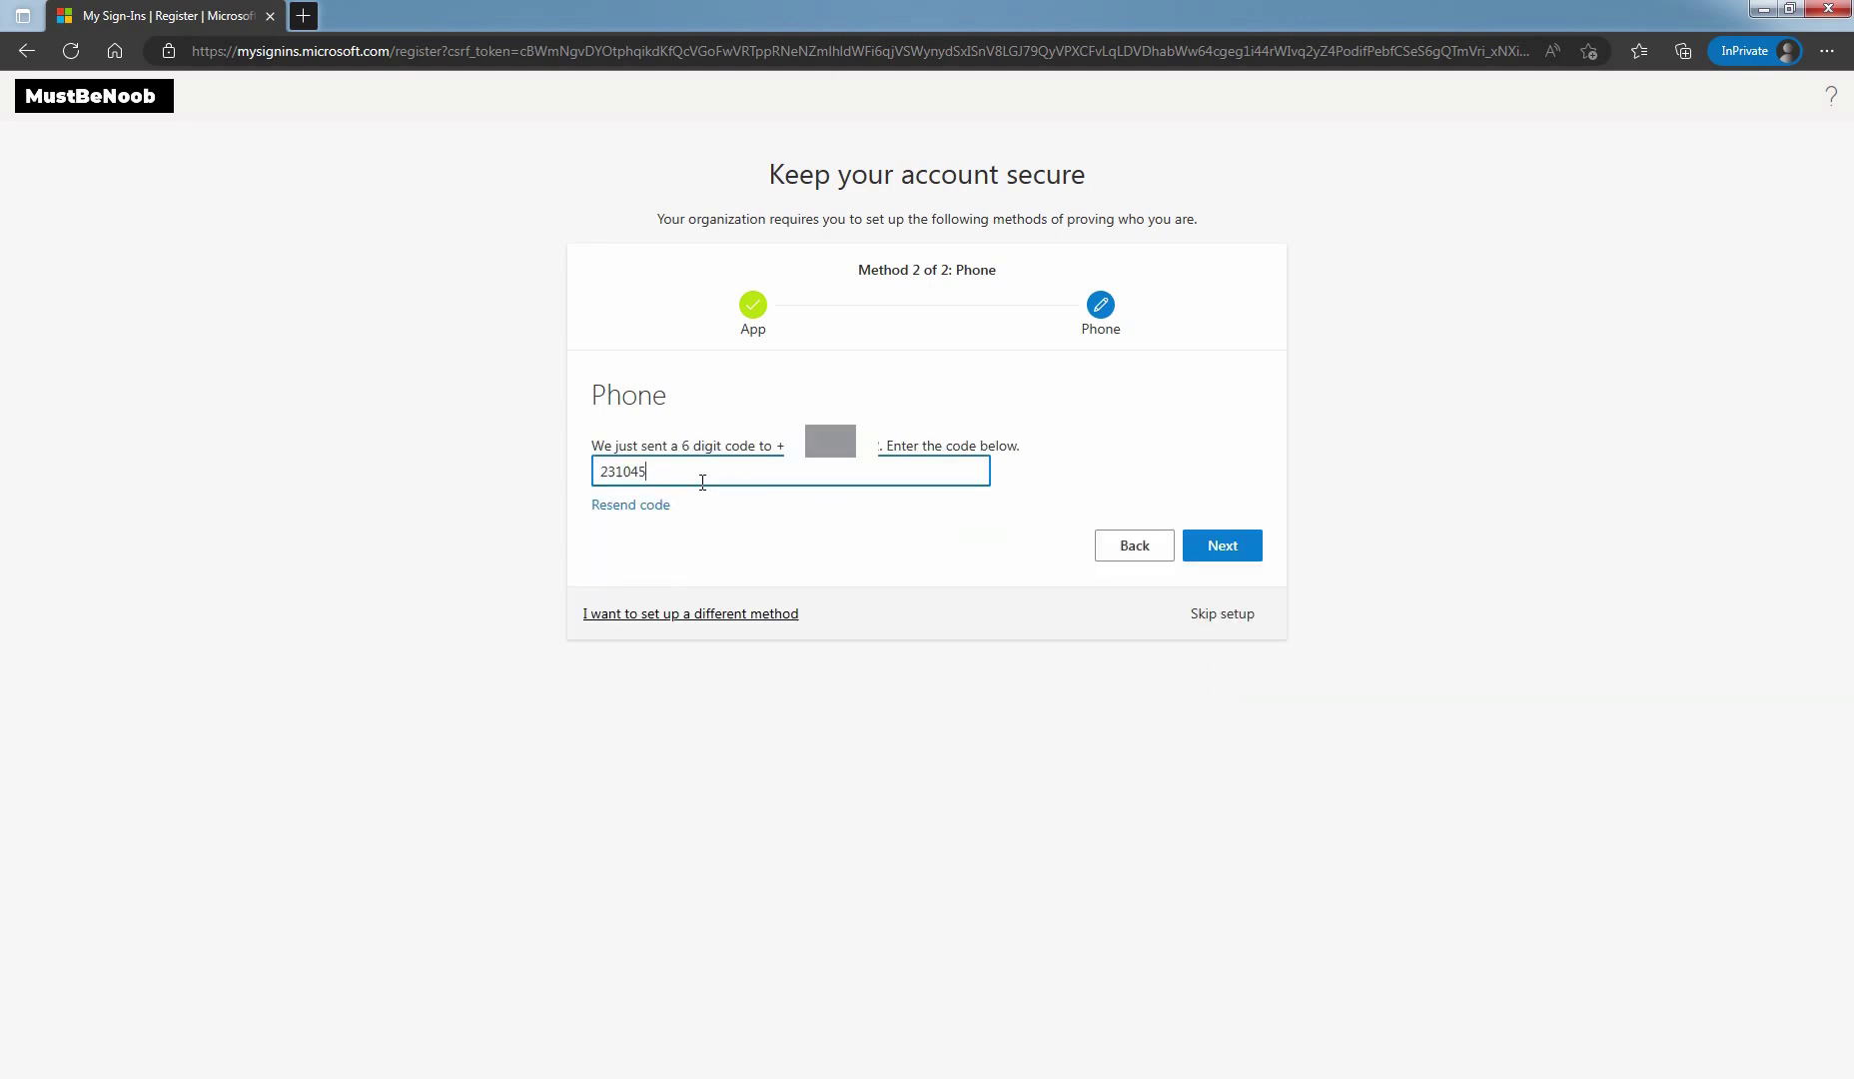
pyautogui.click(726, 538)
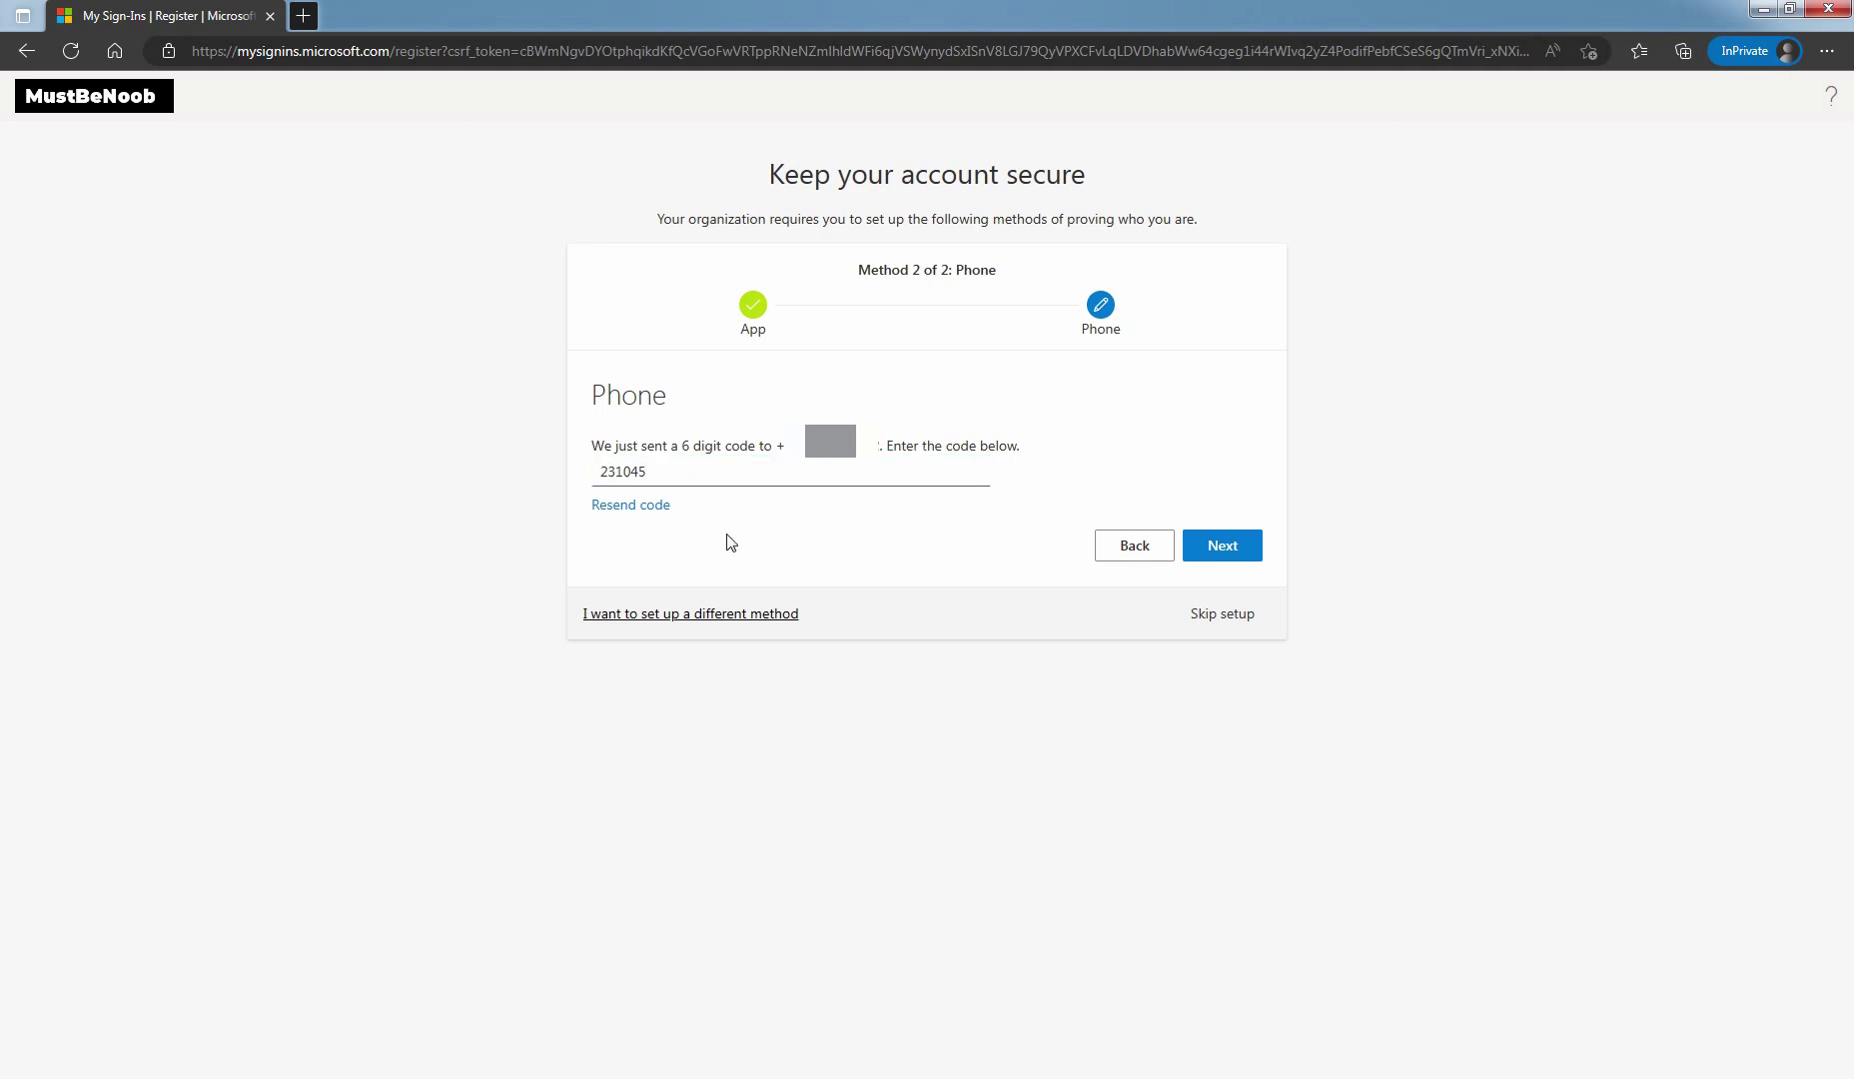
pyautogui.click(1227, 547)
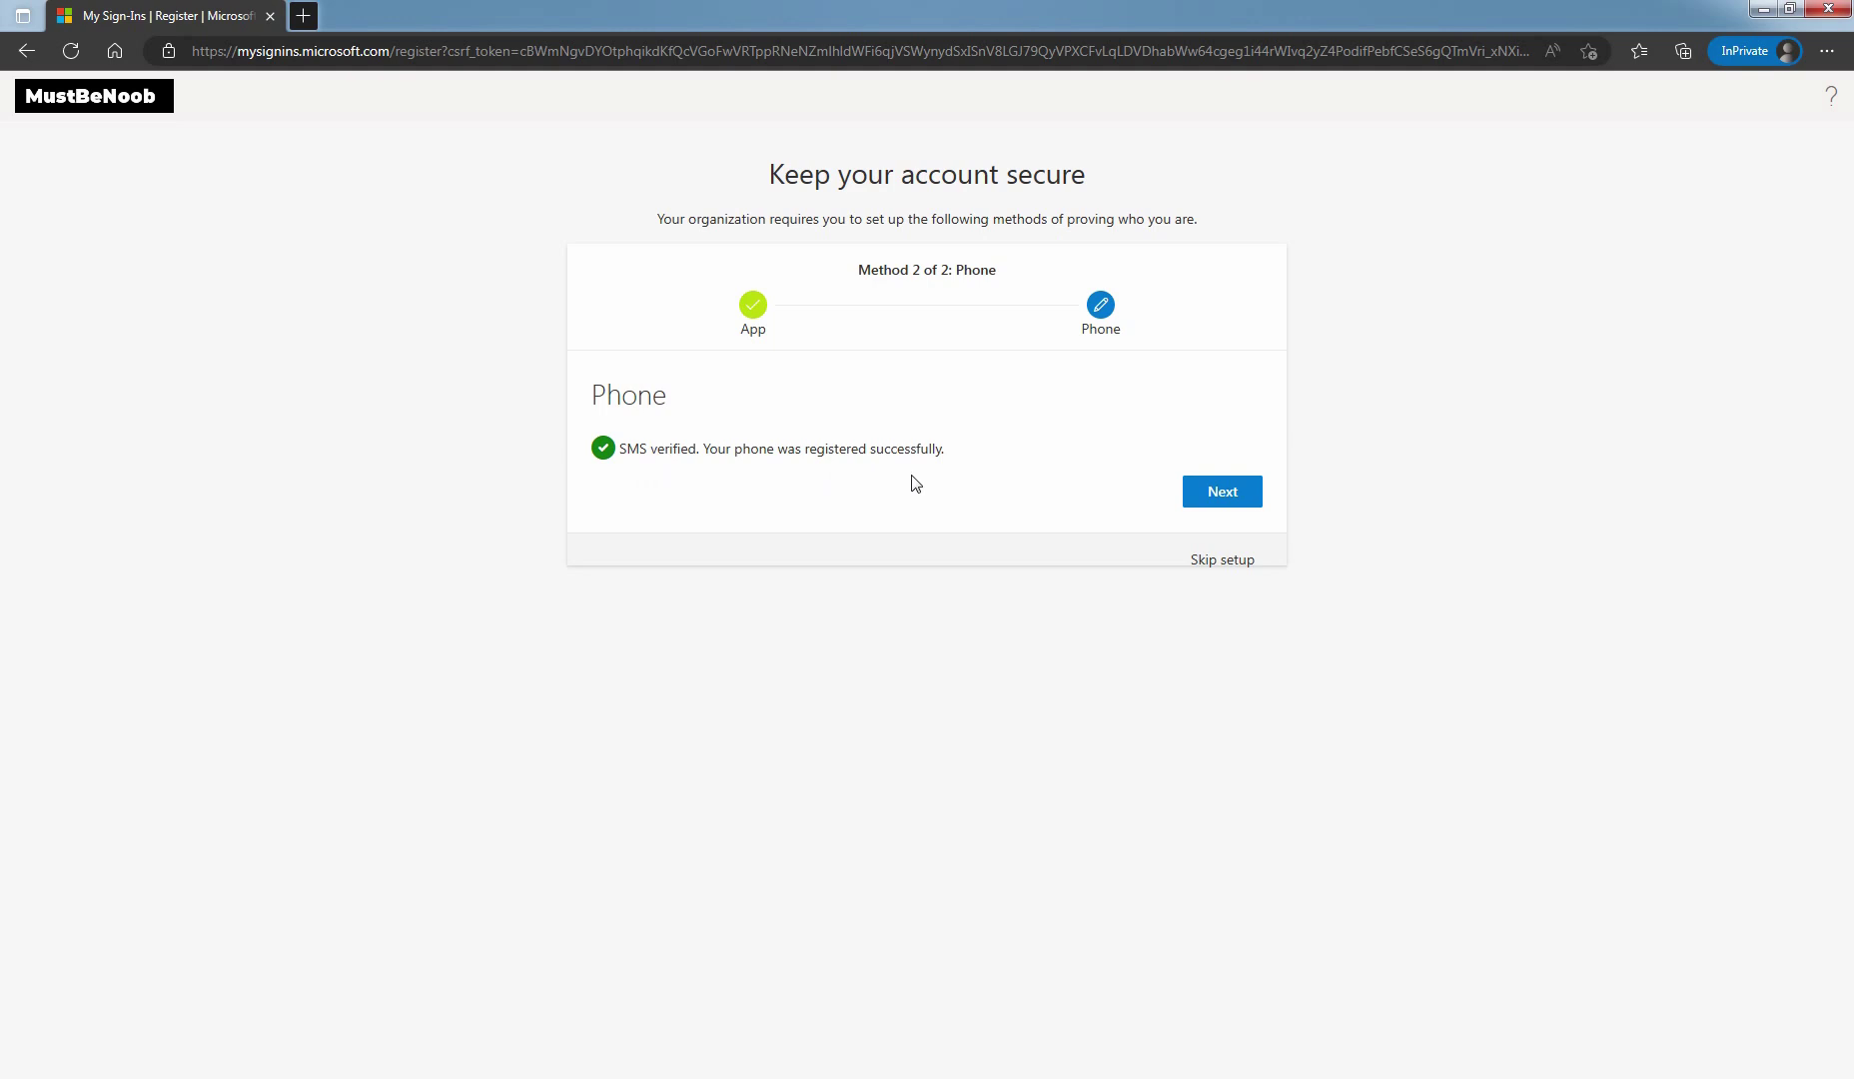
pyautogui.click(1223, 493)
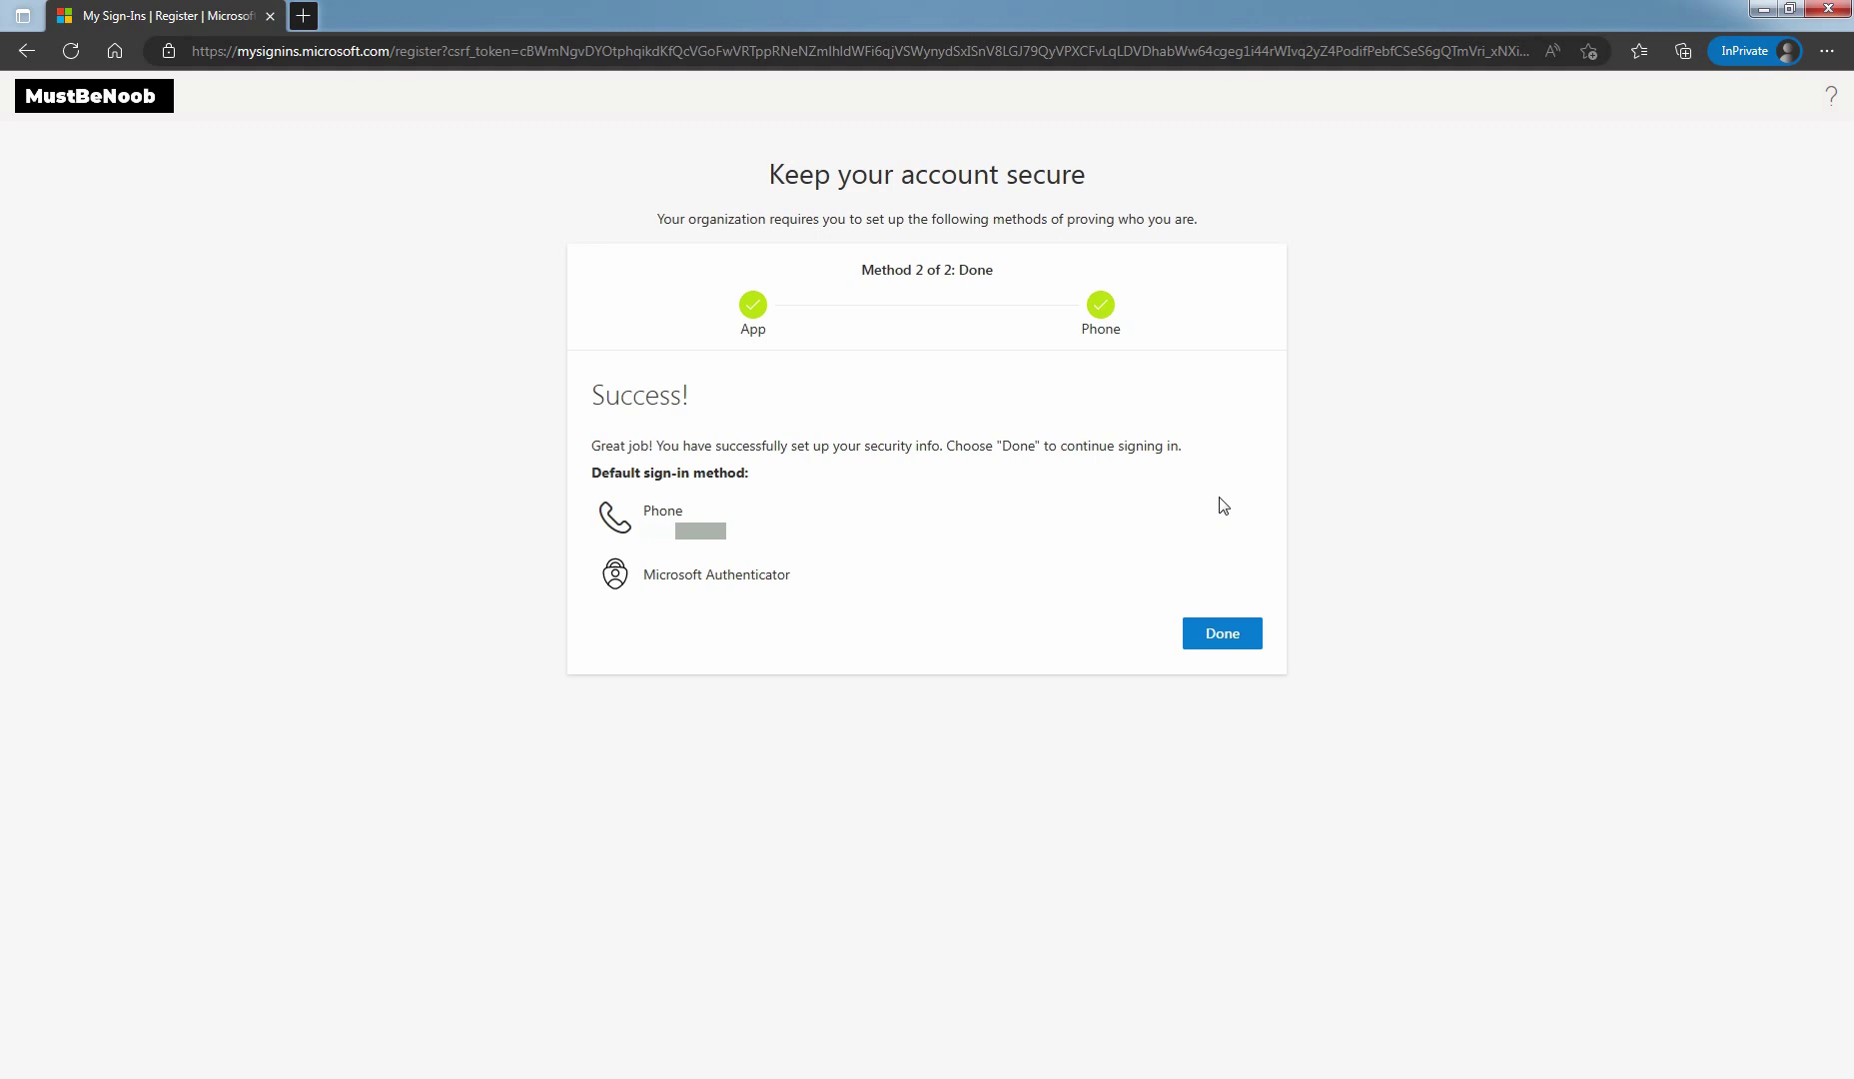
# - Finish setup and choose Yes to stay signed in, landing on the My Account overview
pyautogui.click(1215, 640)
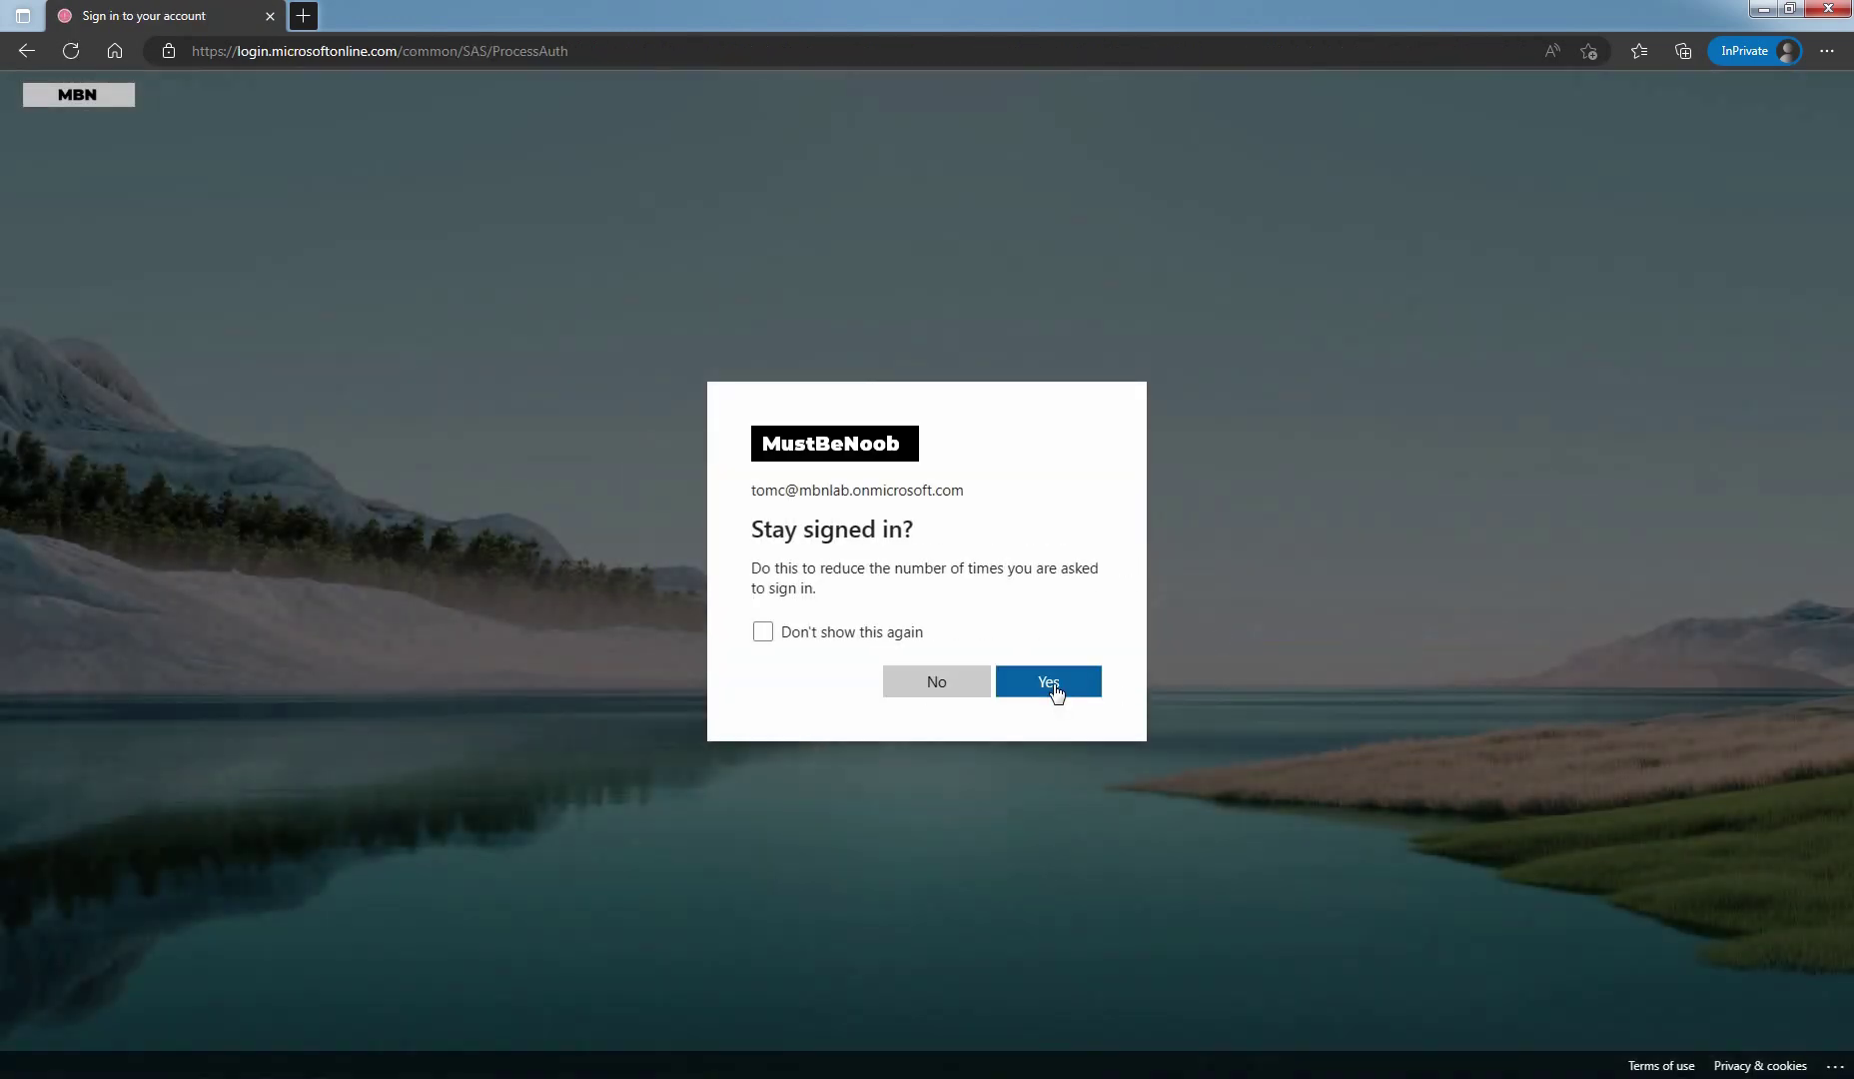
pyautogui.click(1055, 689)
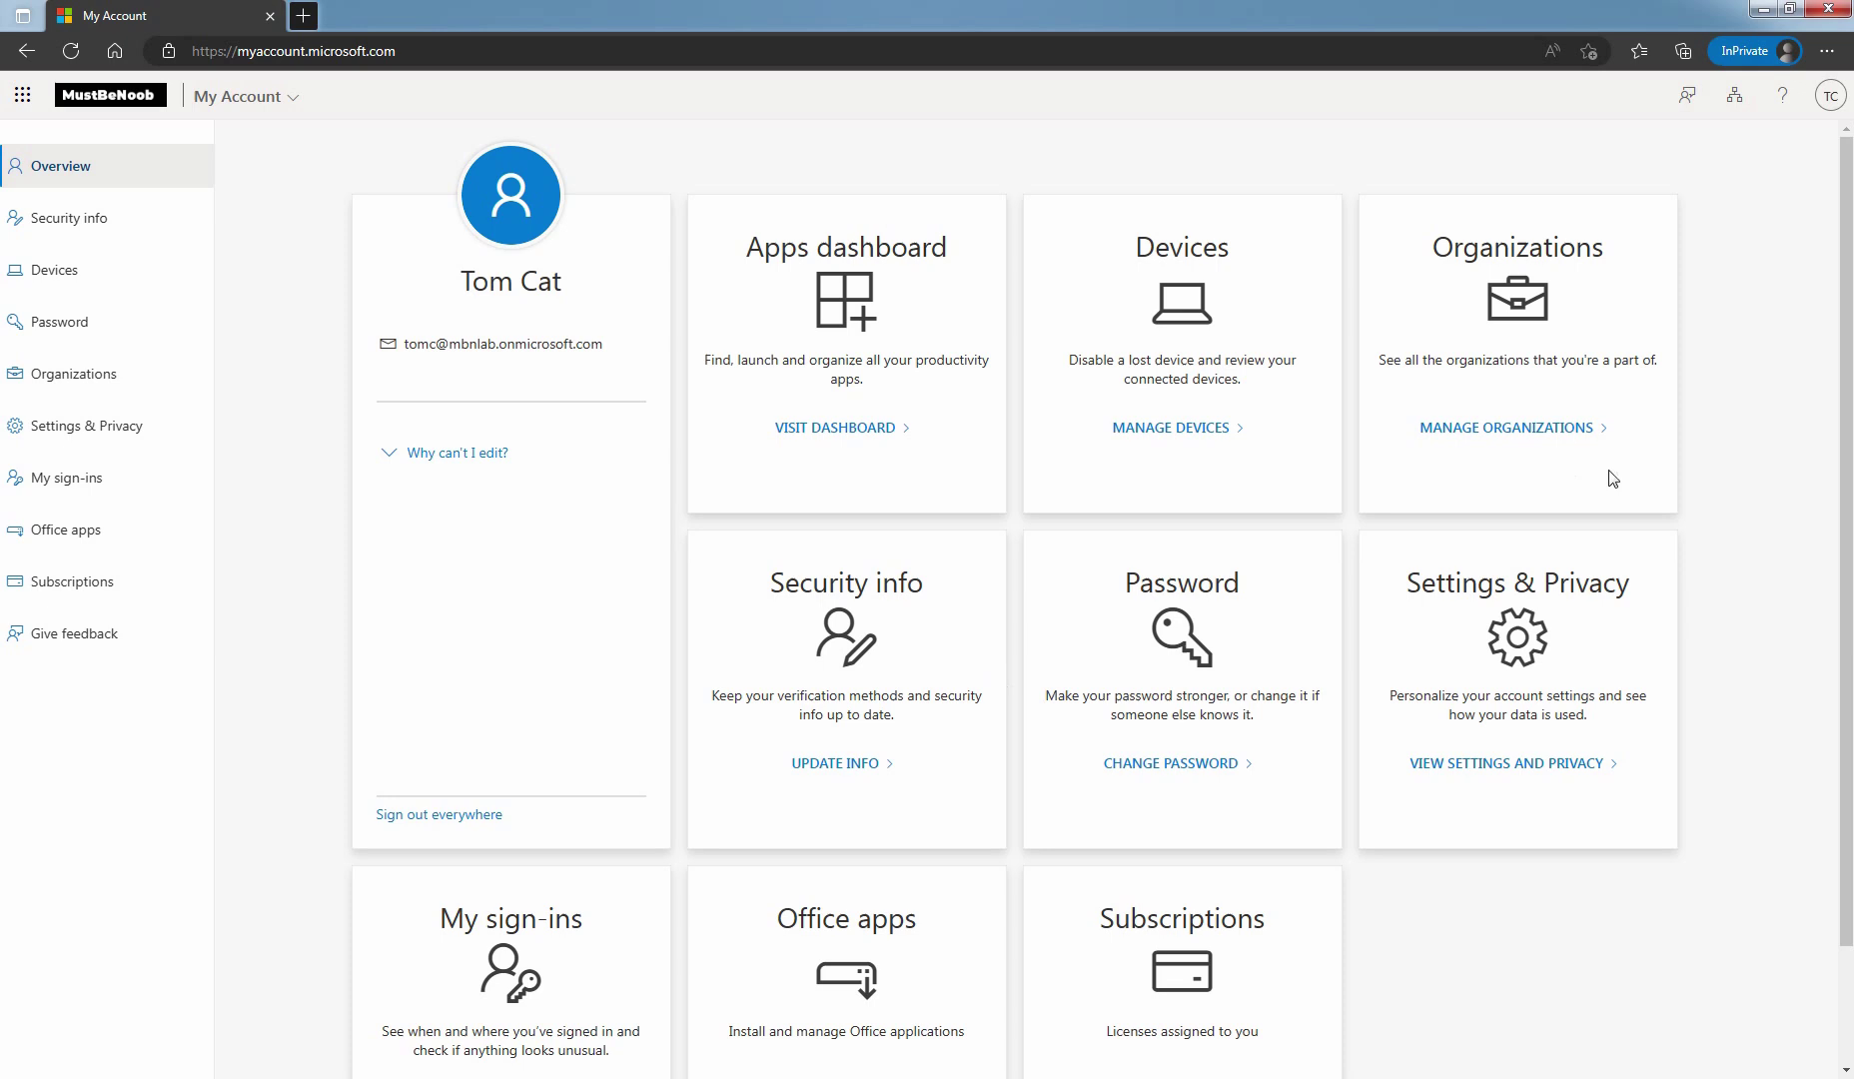
# - Sign the test user out of My Account, picking the test account to sign out of
pyautogui.click(1826, 101)
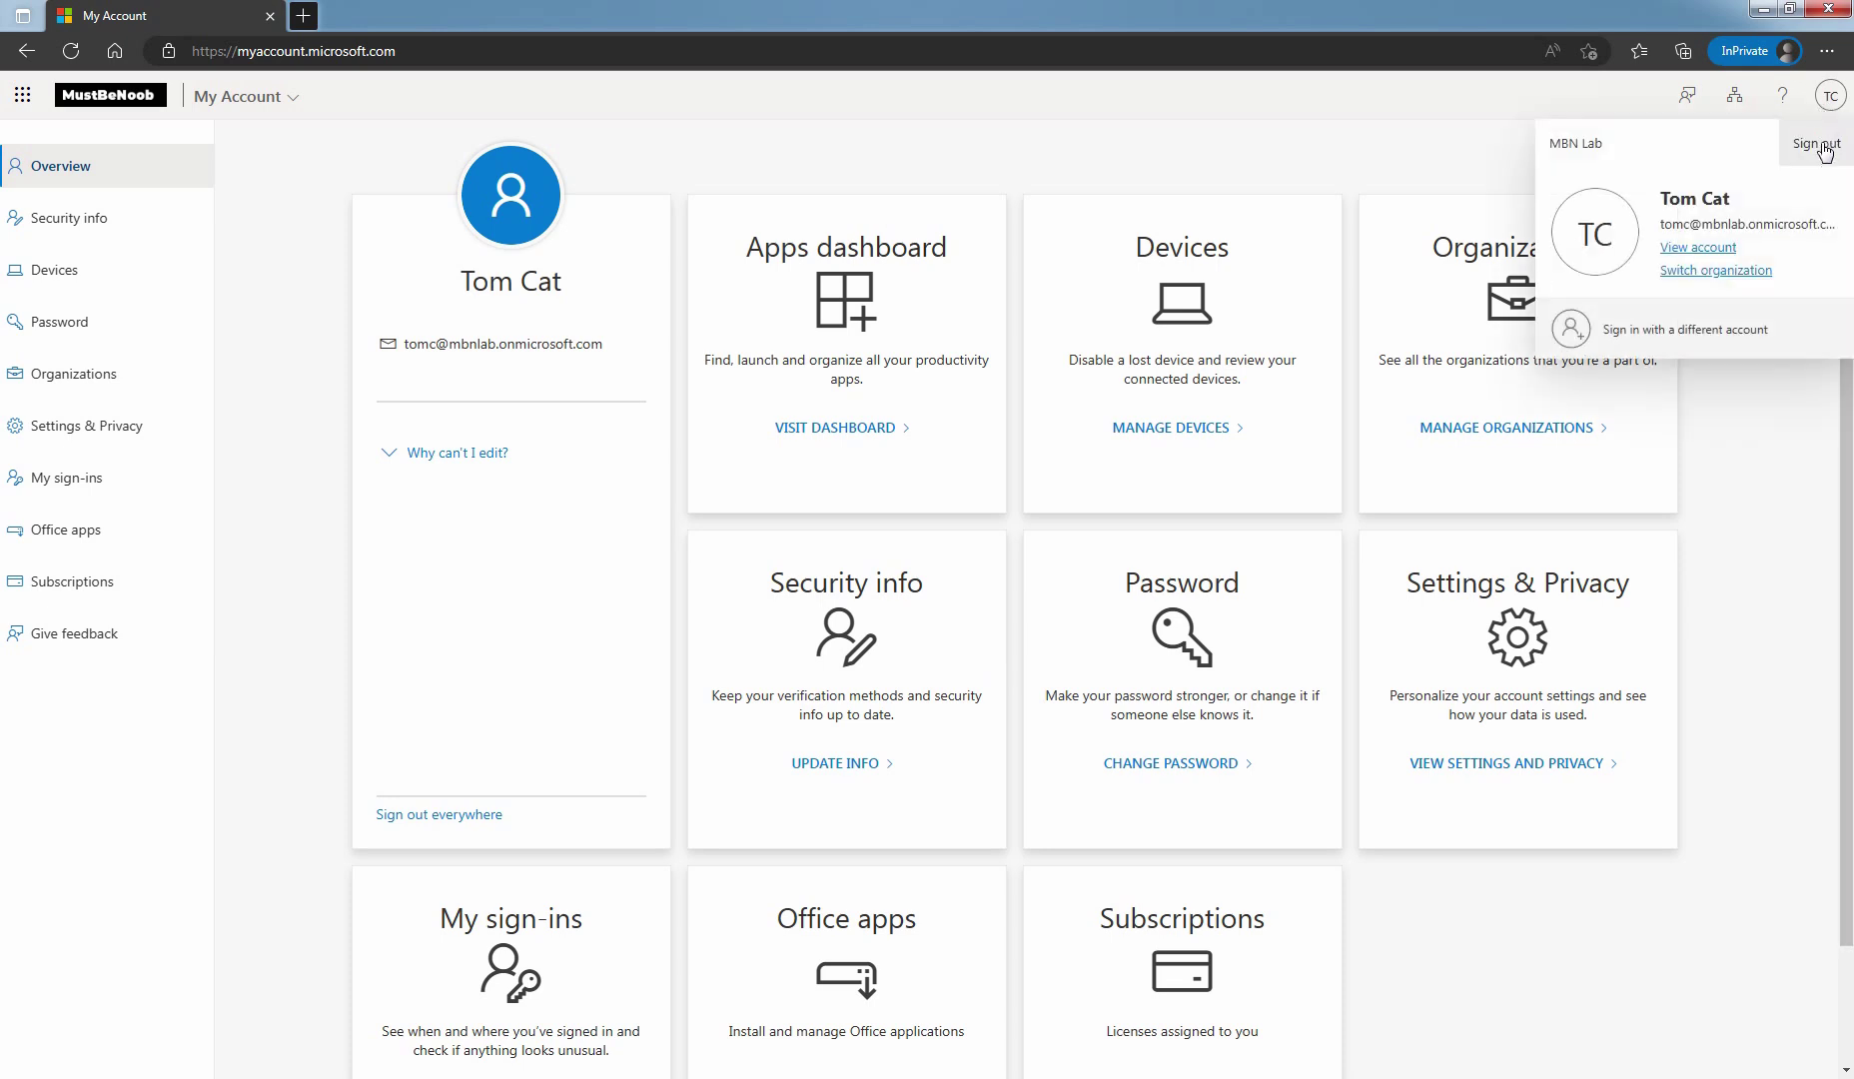
pyautogui.click(1823, 143)
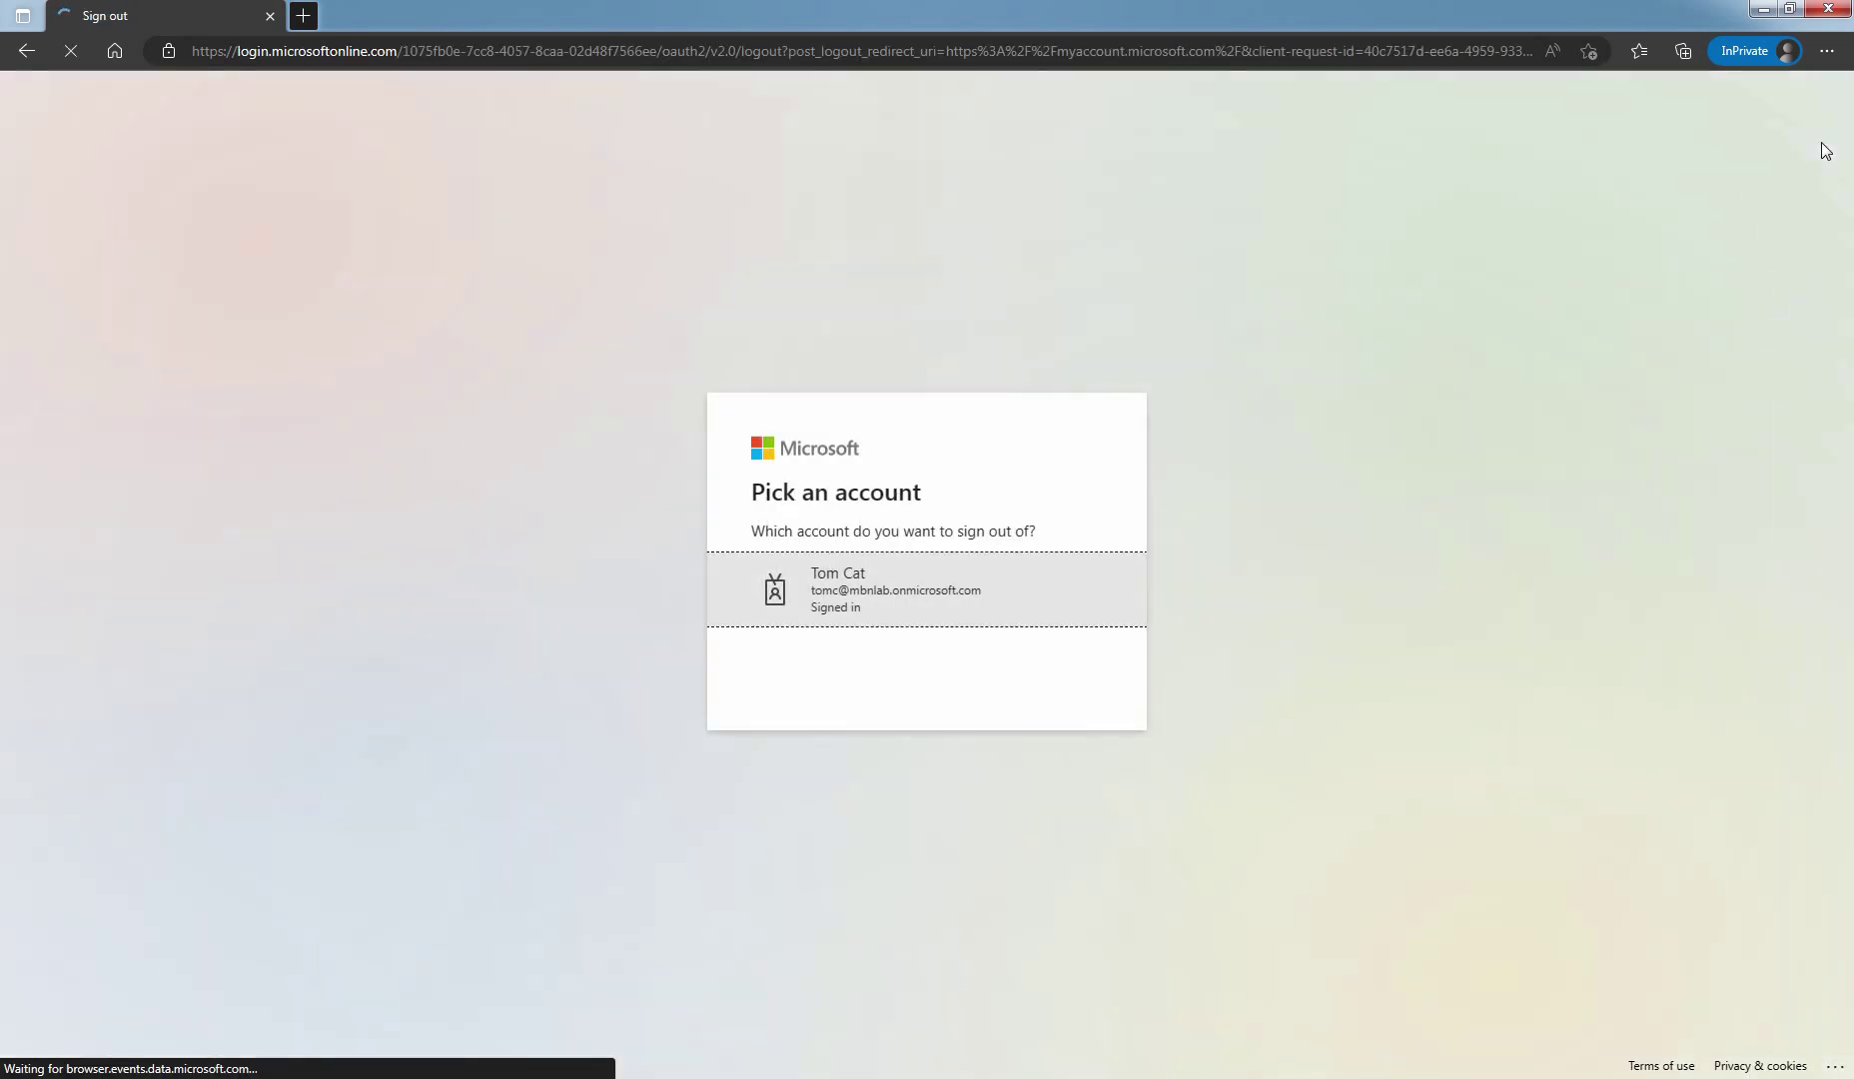
pyautogui.click(910, 592)
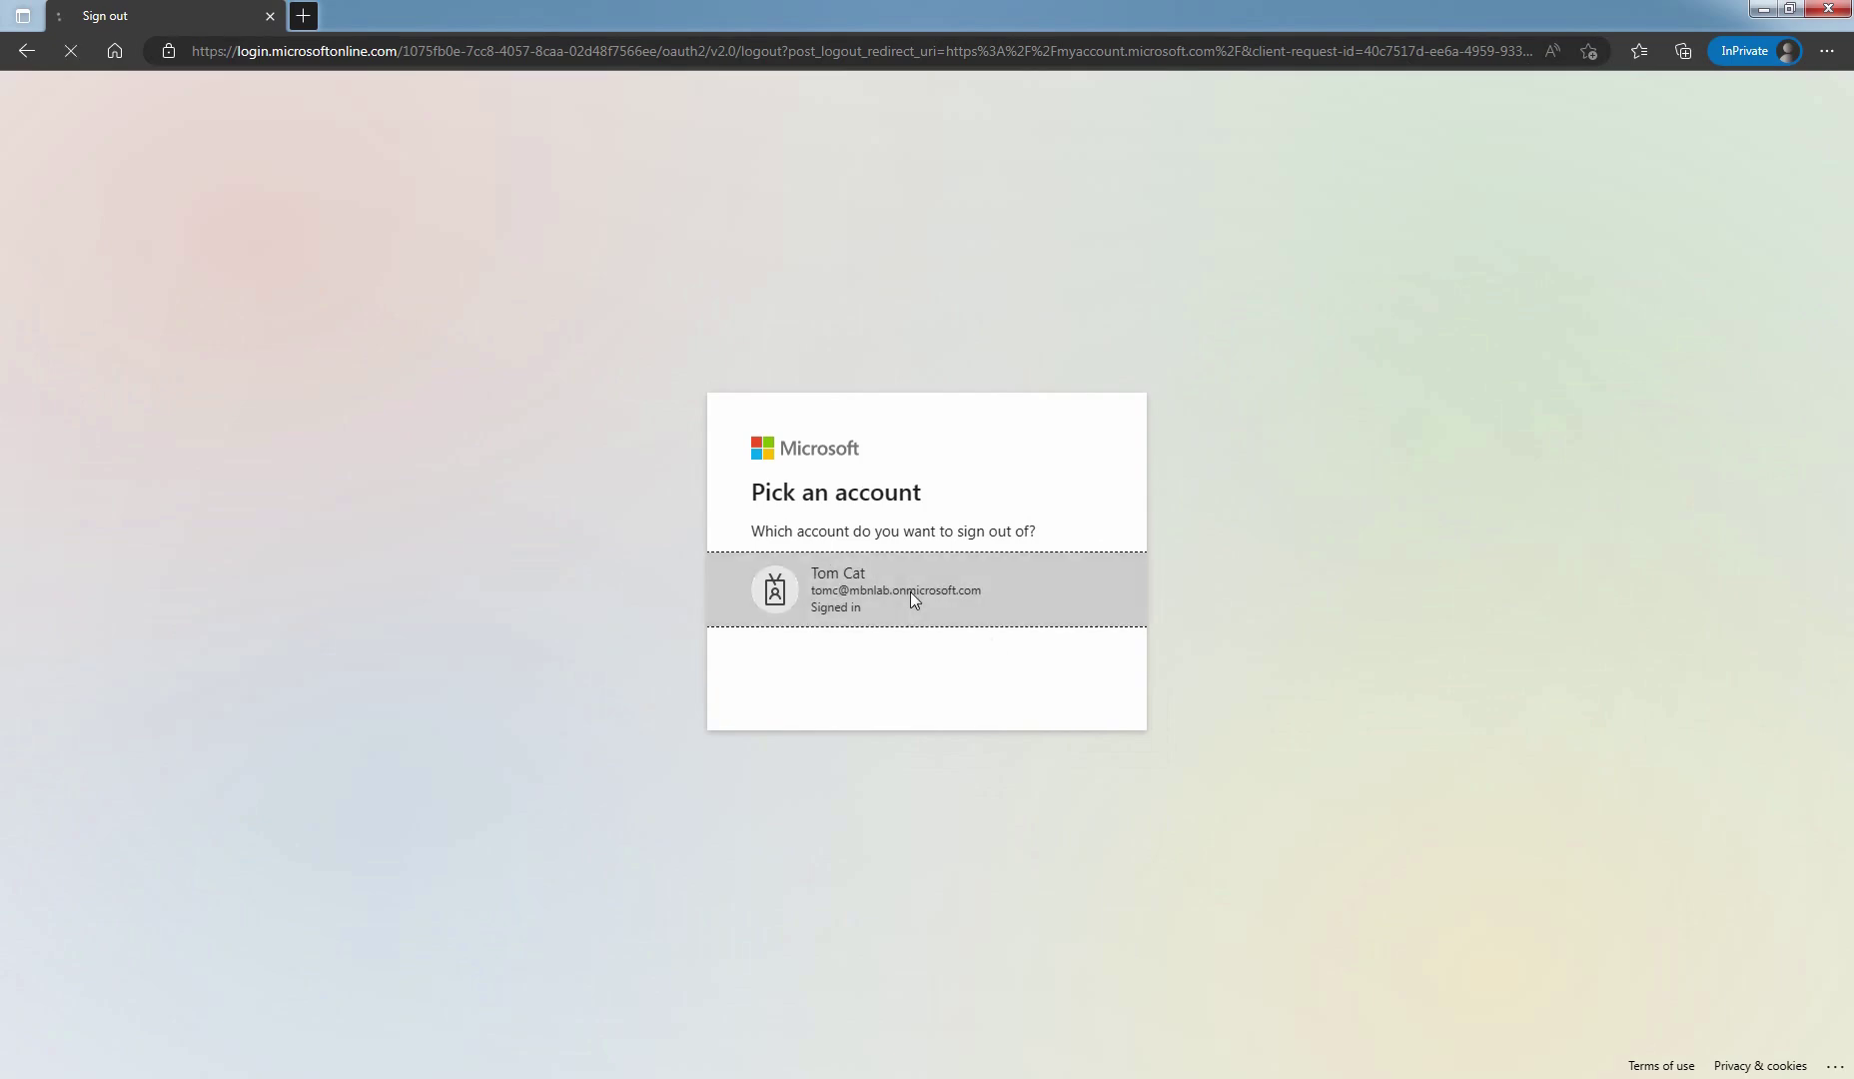